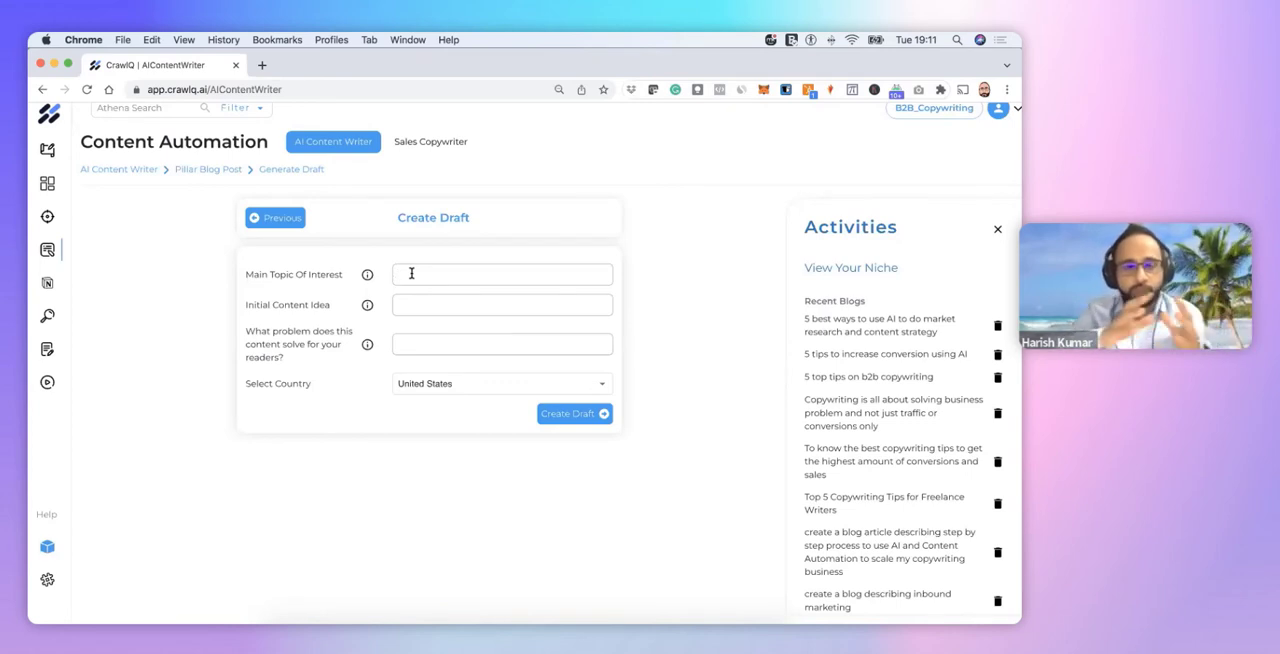
# Enter "B2B SEO copywriting" as the draft's main topic of interest
pyautogui.moveTo(368, 275)
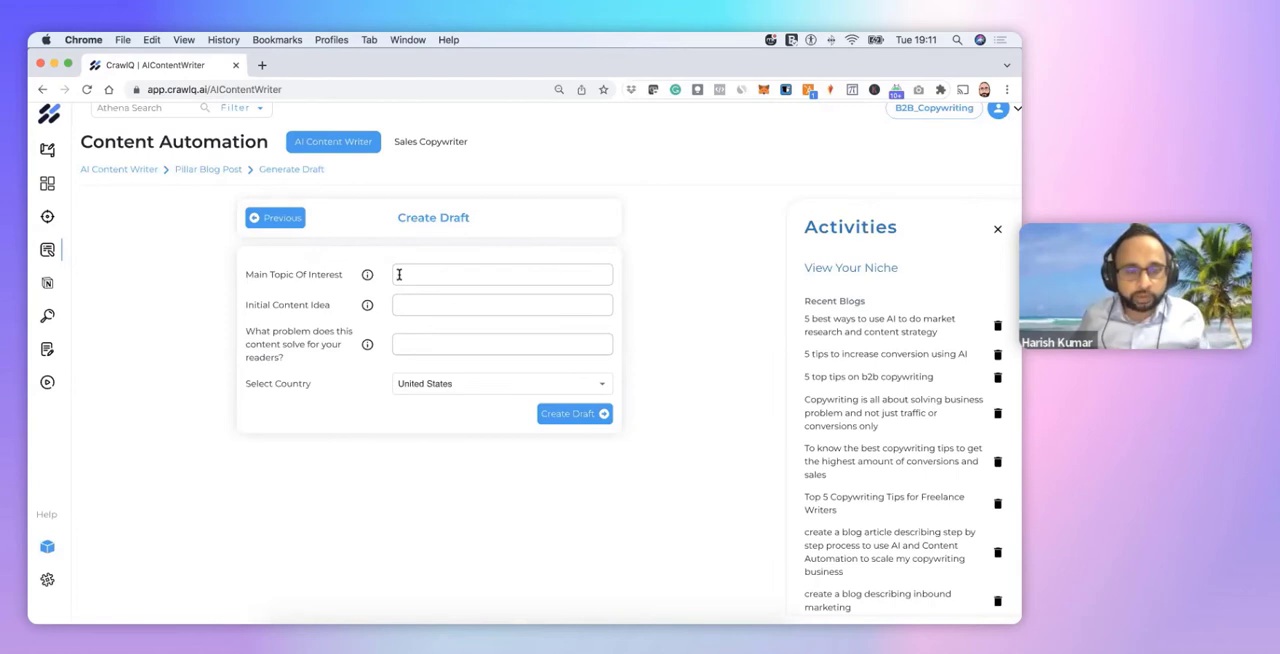
pyautogui.click(398, 274)
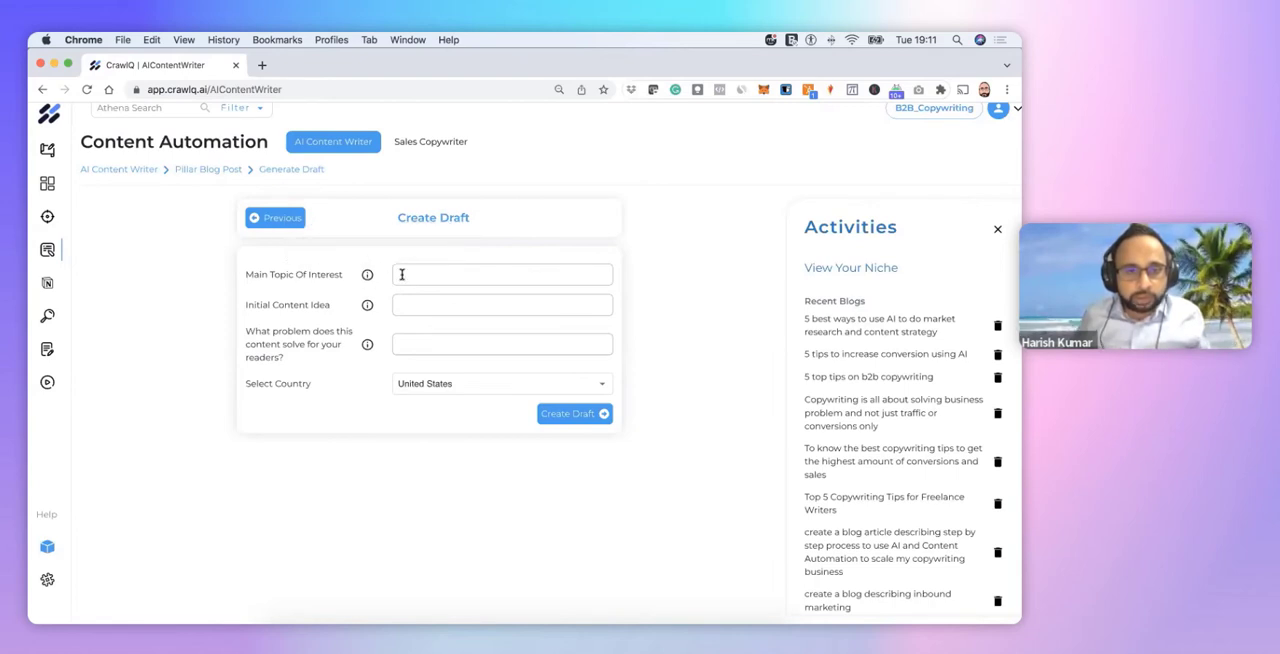
pyautogui.moveTo(367, 279)
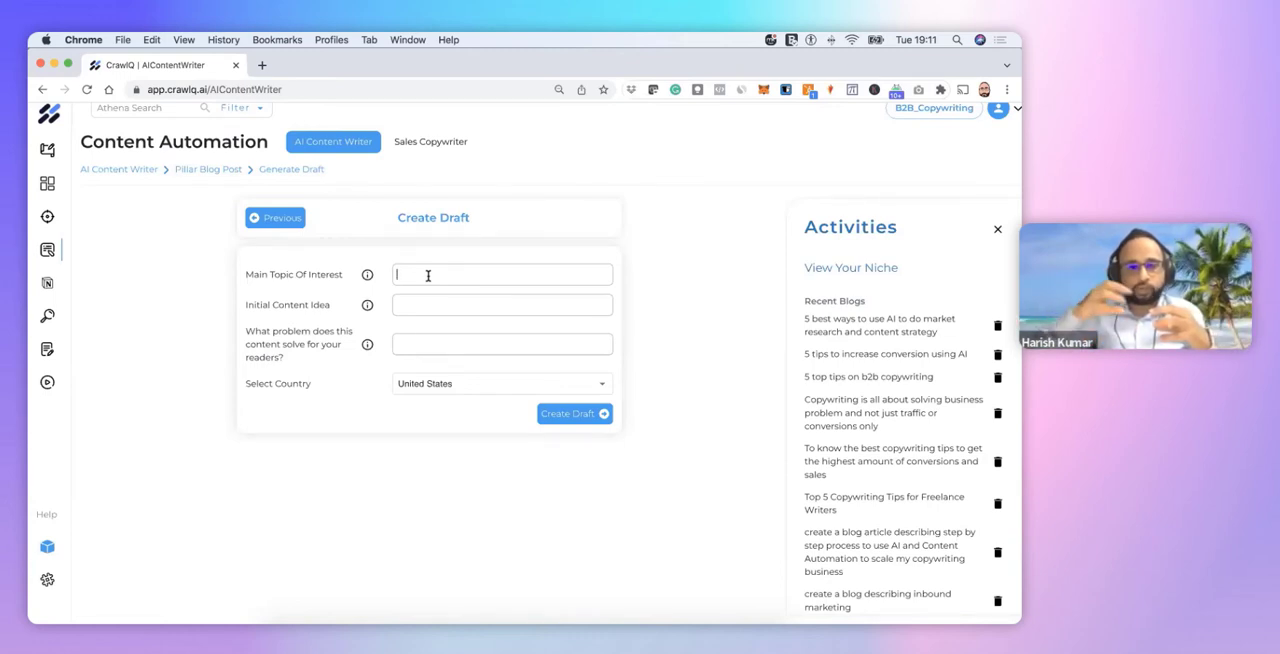
pyautogui.scroll(1, 413, 277)
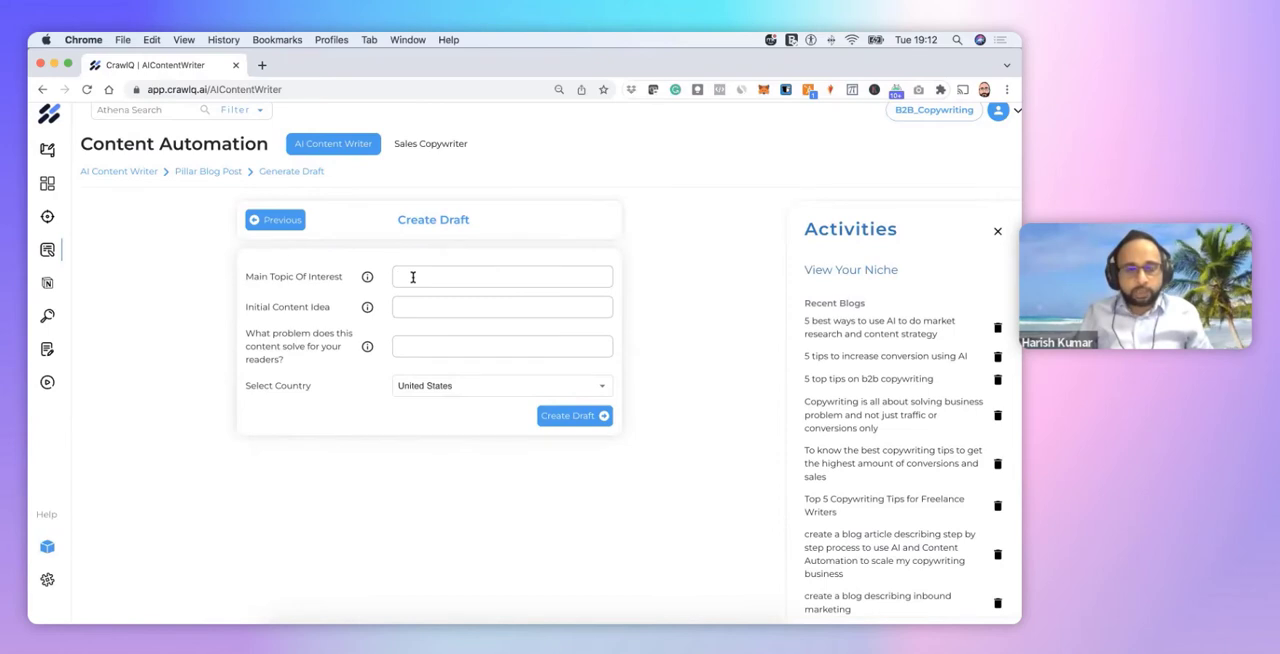
pyautogui.write('B')
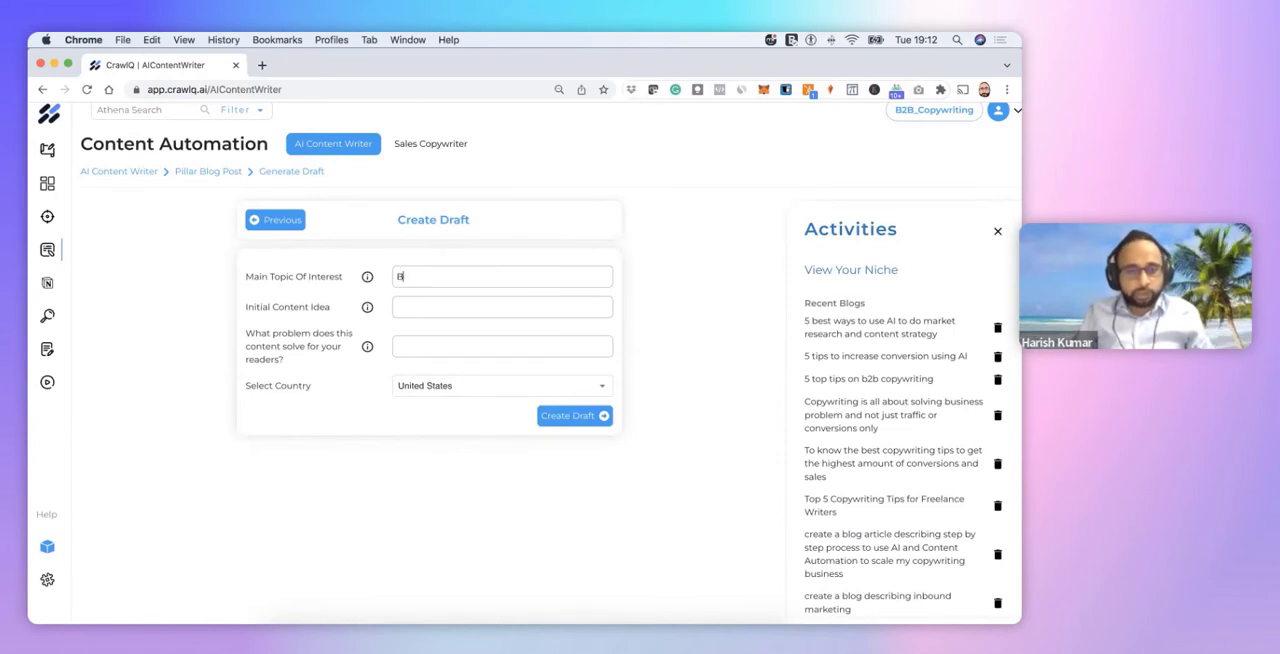
pyautogui.write('2B SEO copywriting')
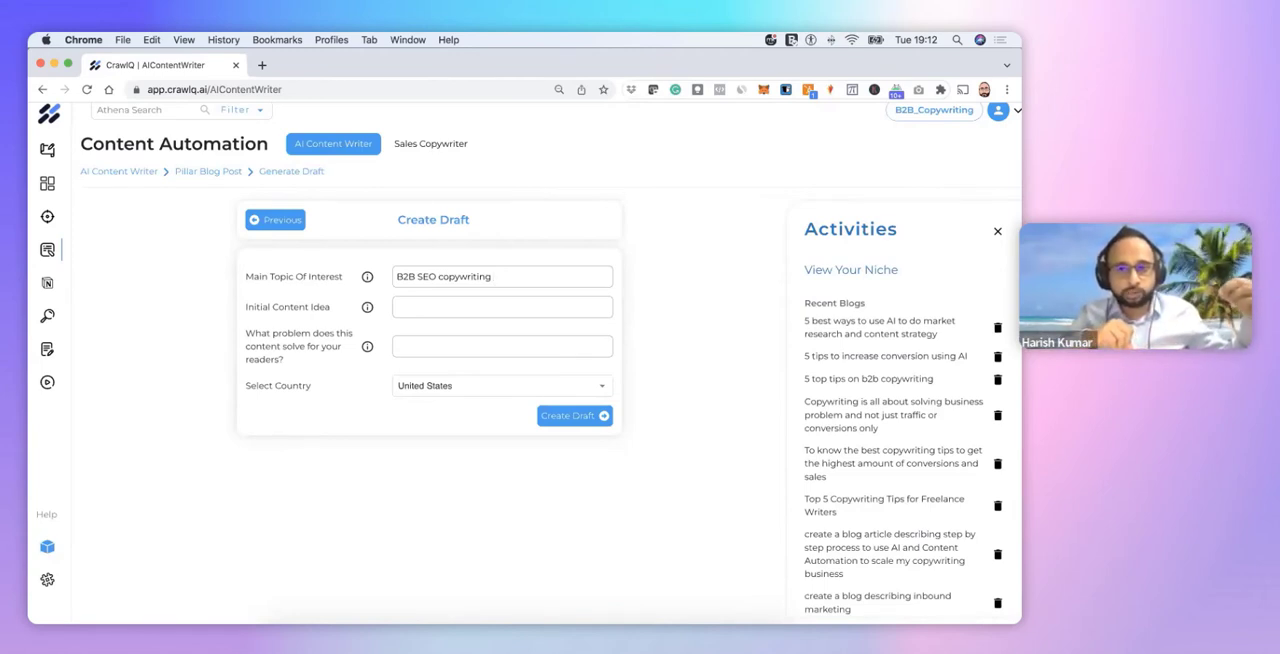
# Review the saved niche details in the quick look and close it
pyautogui.click(814, 272)
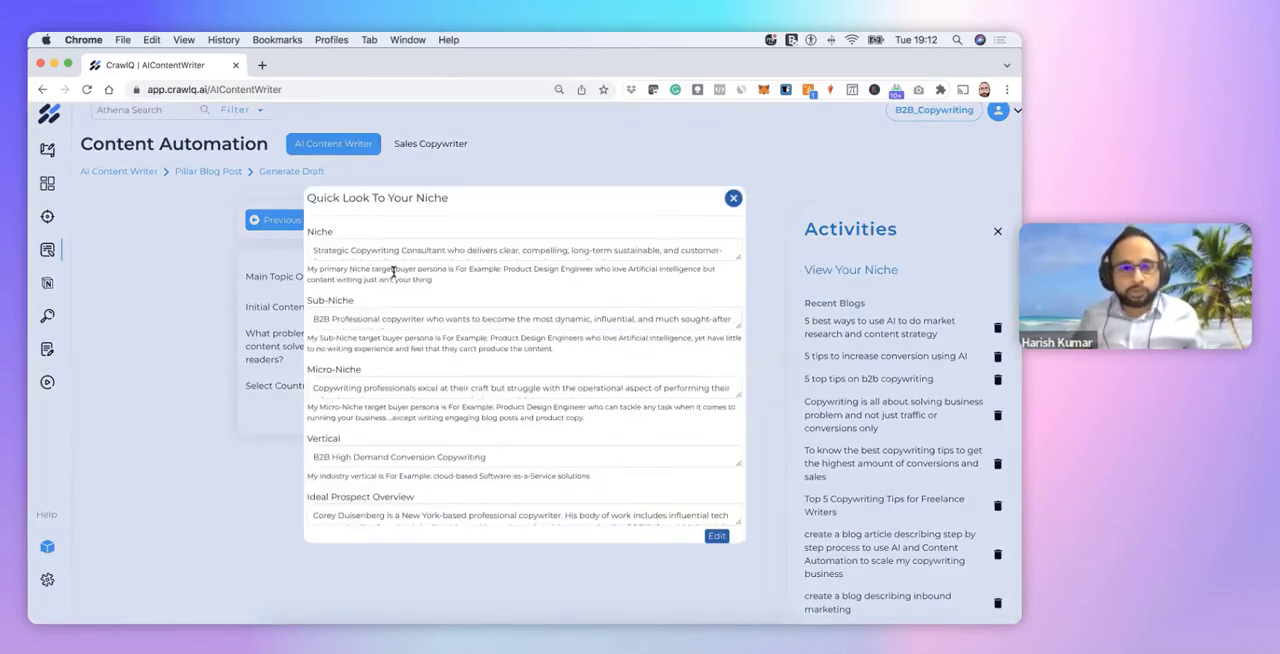
pyautogui.scroll(-1, 393, 270)
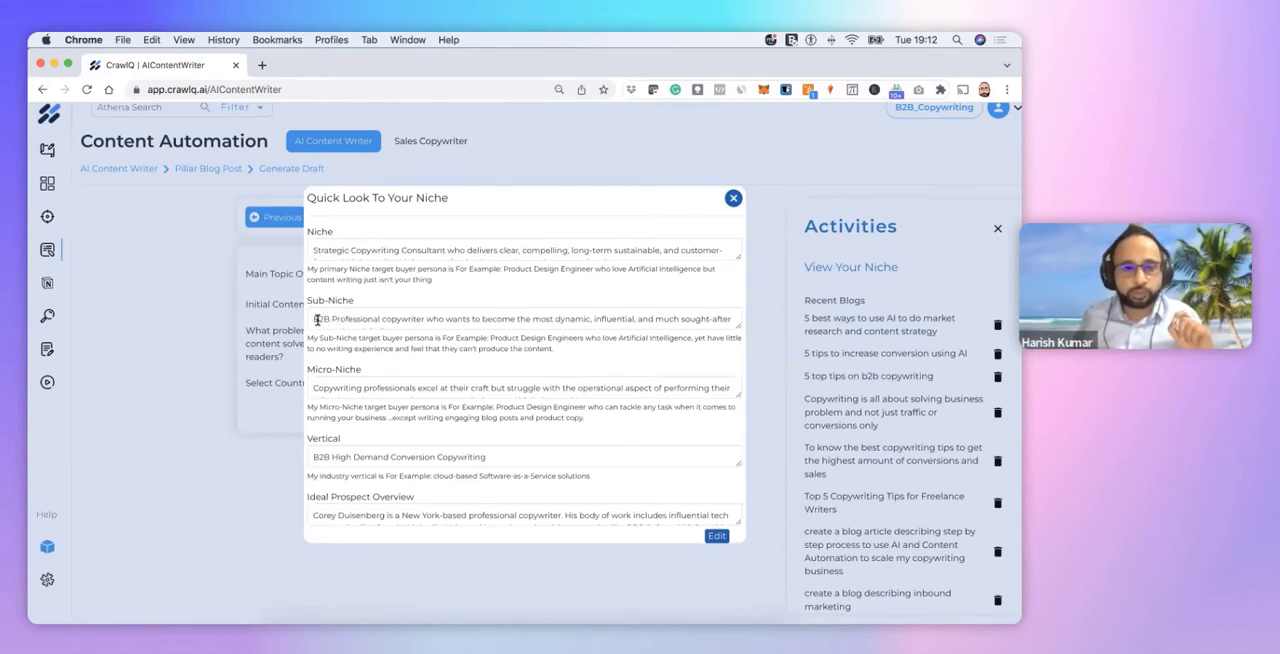
pyautogui.click(734, 198)
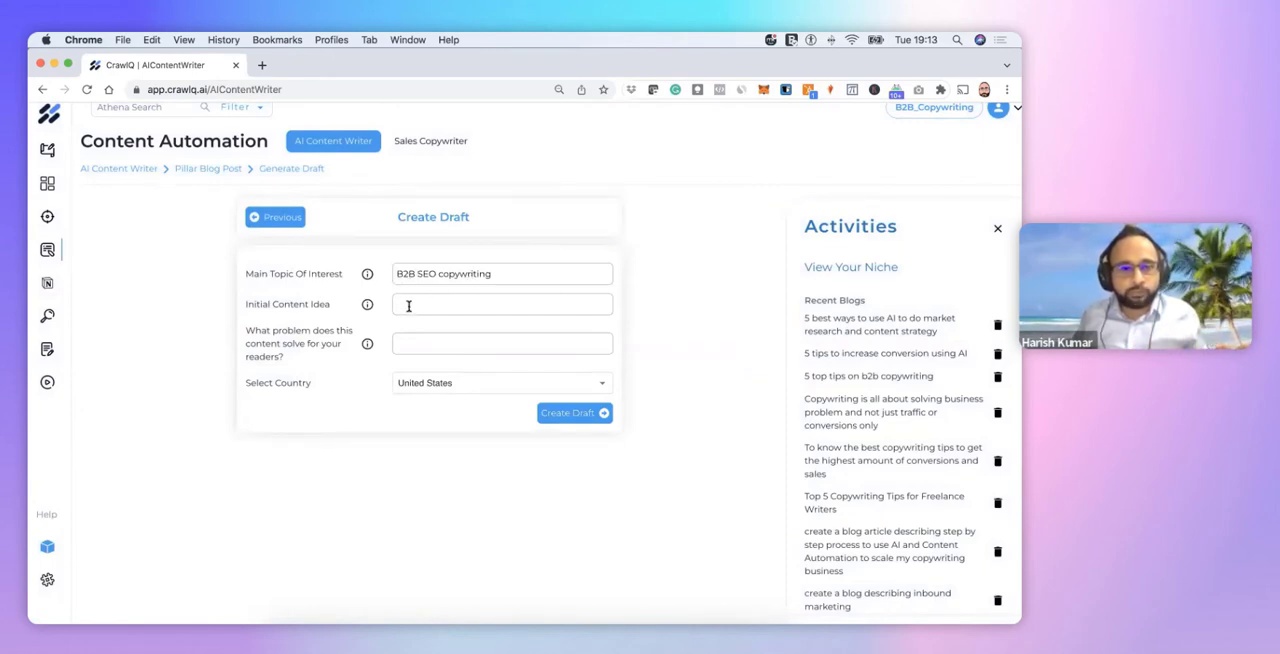
# Enter "5 ways to increase conversion with copywriting" as the initial content idea
pyautogui.moveTo(368, 307)
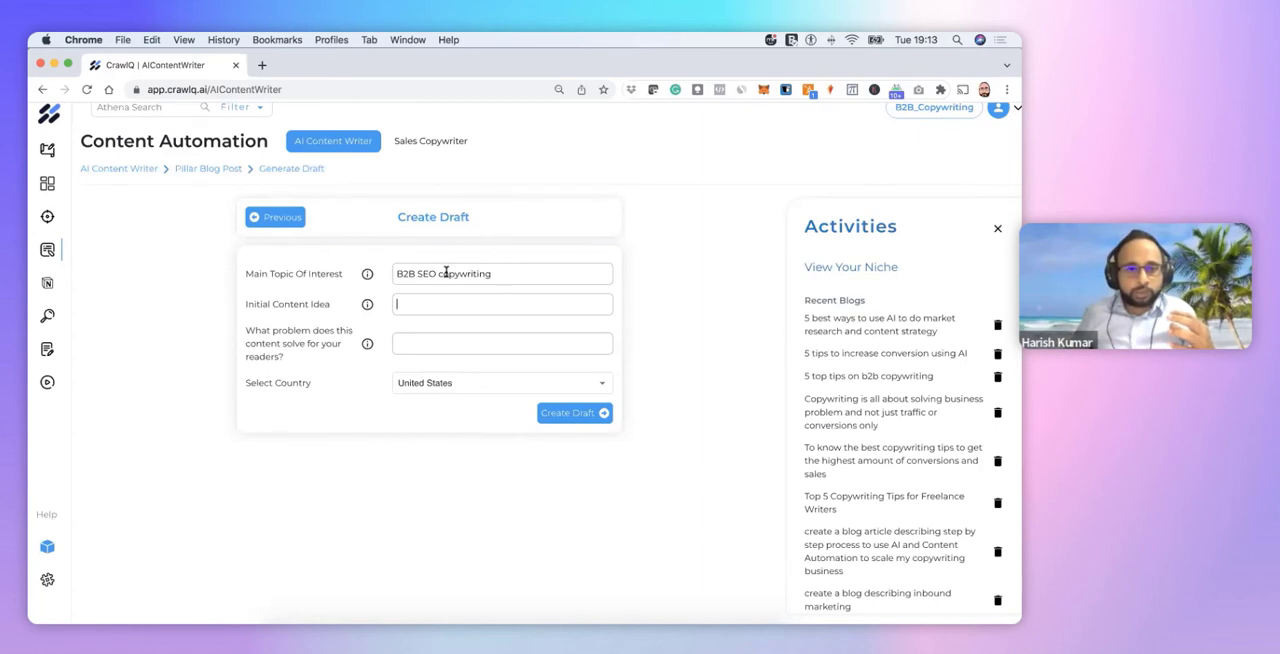
pyautogui.moveTo(495, 273); pyautogui.dragTo(391, 272)
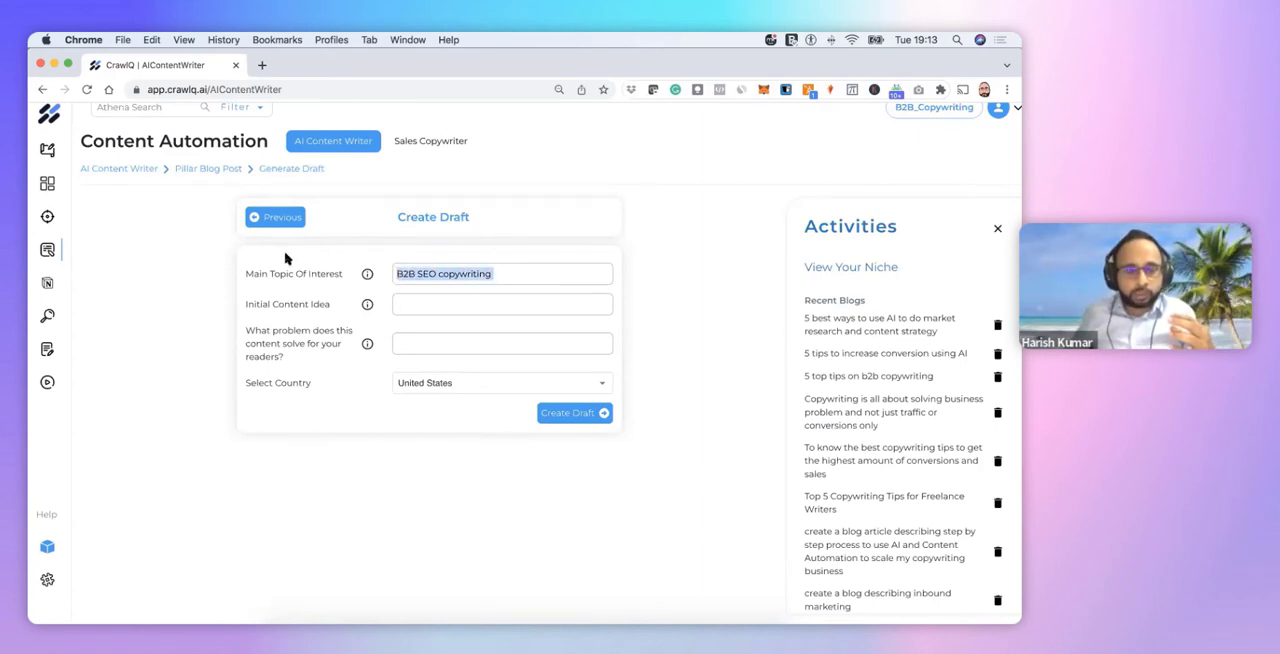
pyautogui.click(414, 303)
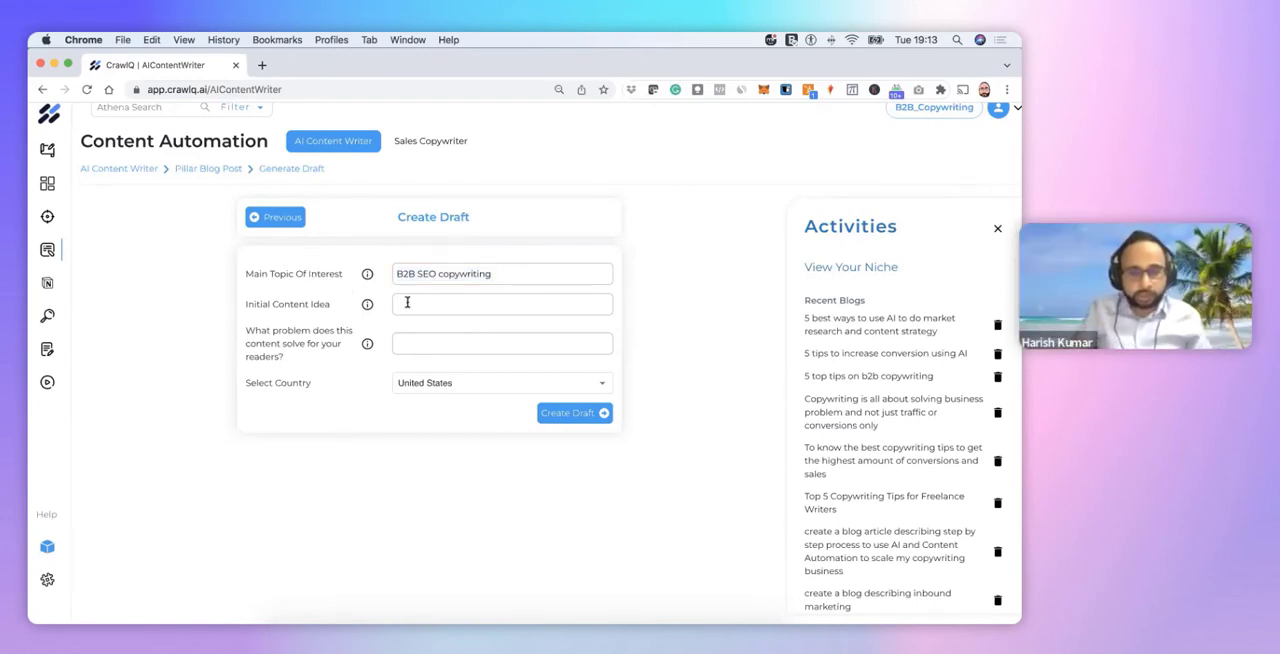
pyautogui.write('5 ways ')
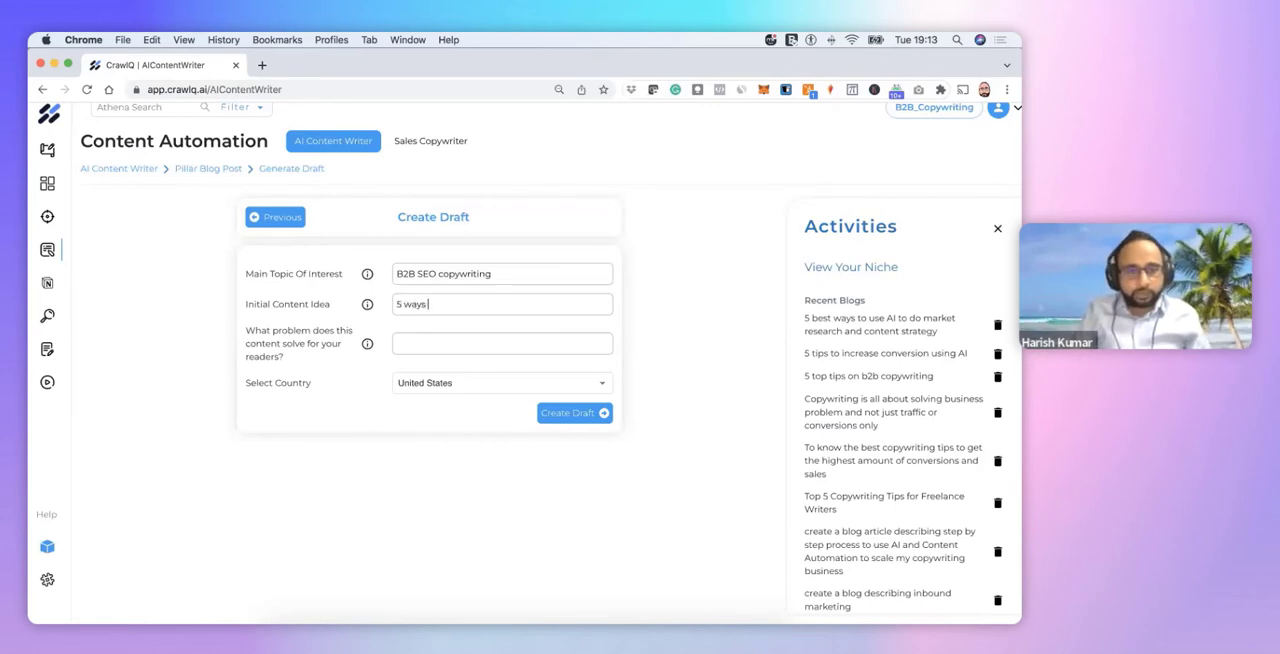
pyautogui.write('to increase')
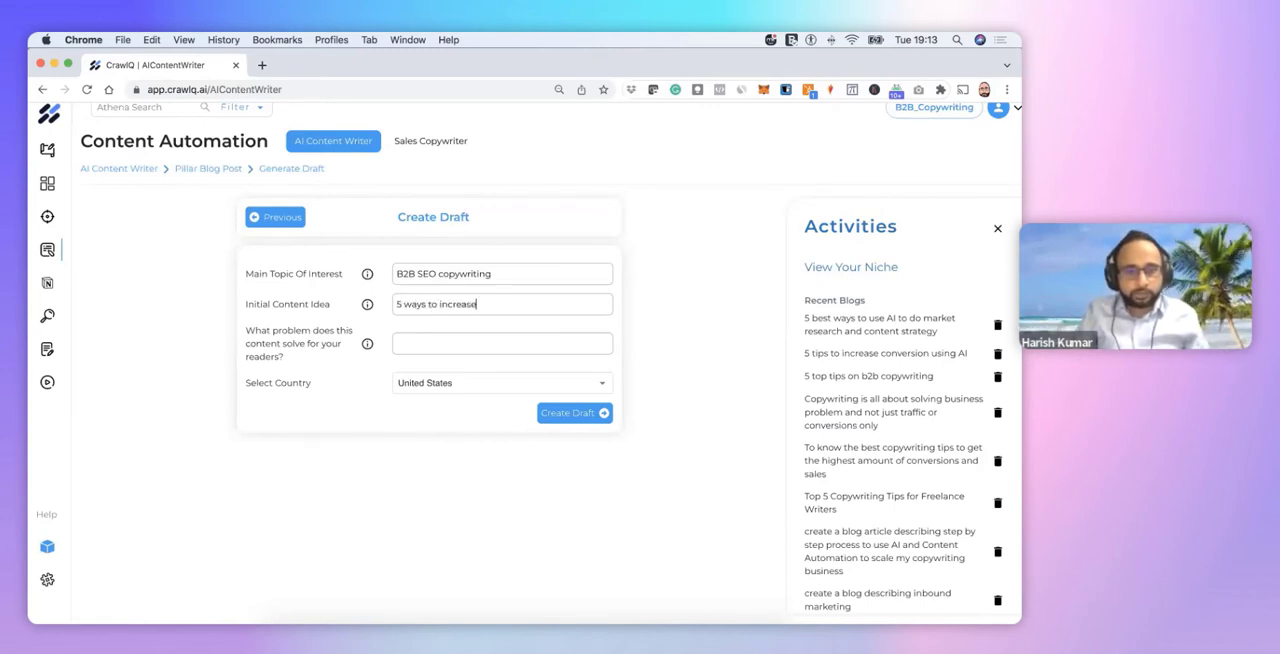
pyautogui.write(' conversion wit')
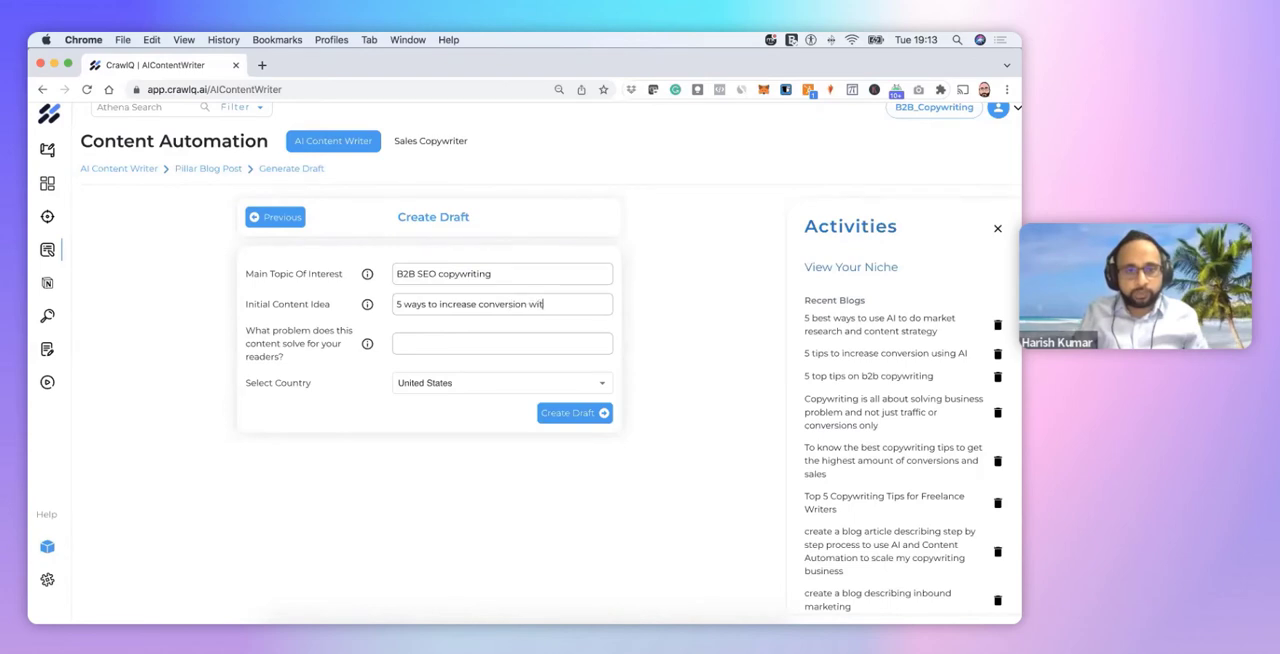
pyautogui.write('h copywriting')
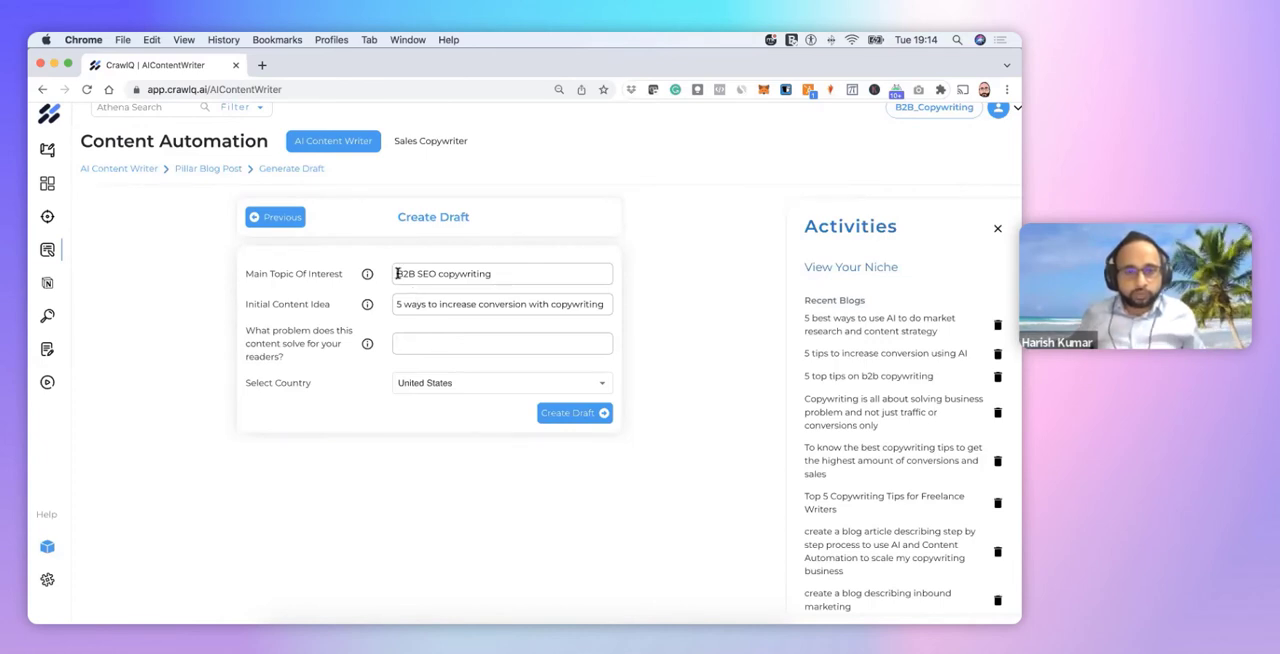
pyautogui.moveTo(397, 273); pyautogui.dragTo(502, 274)
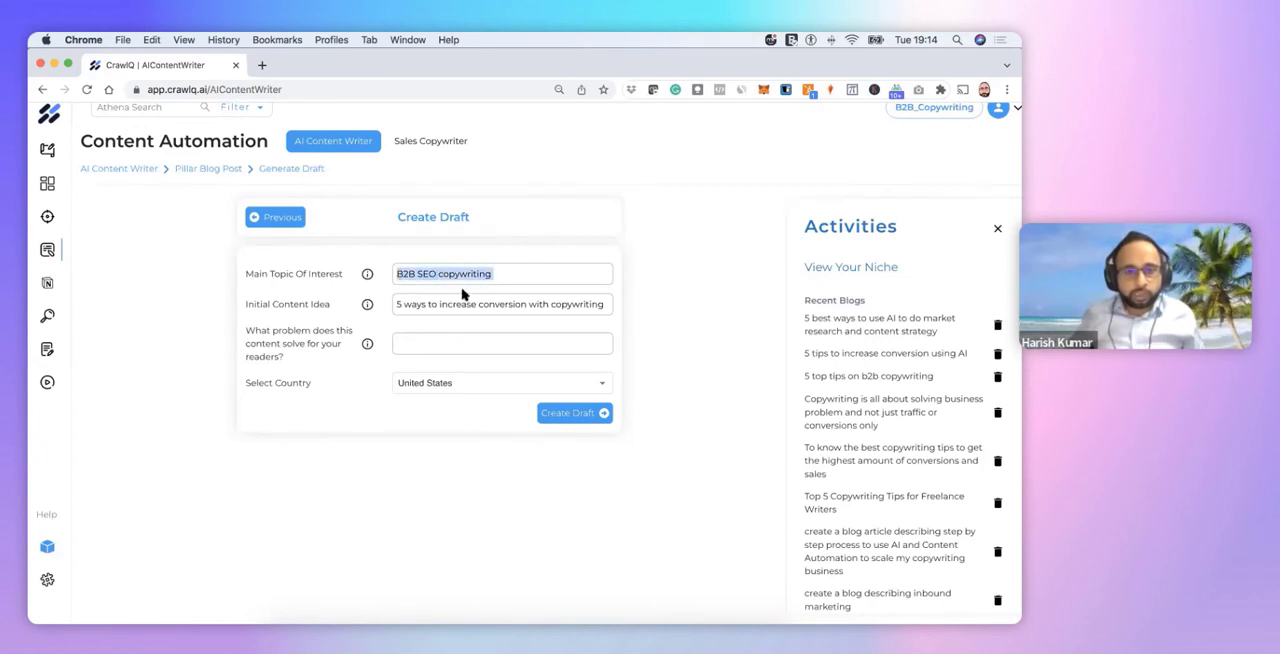
pyautogui.click(407, 303)
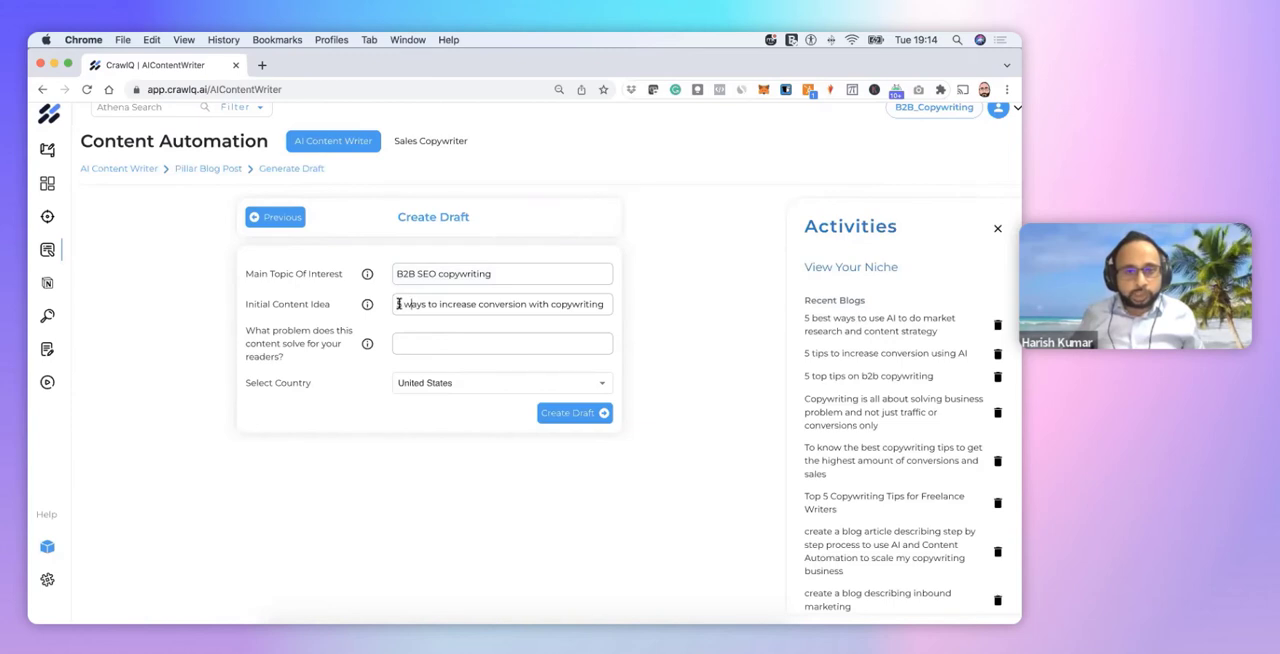
pyautogui.moveTo(400, 304); pyautogui.dragTo(603, 304)
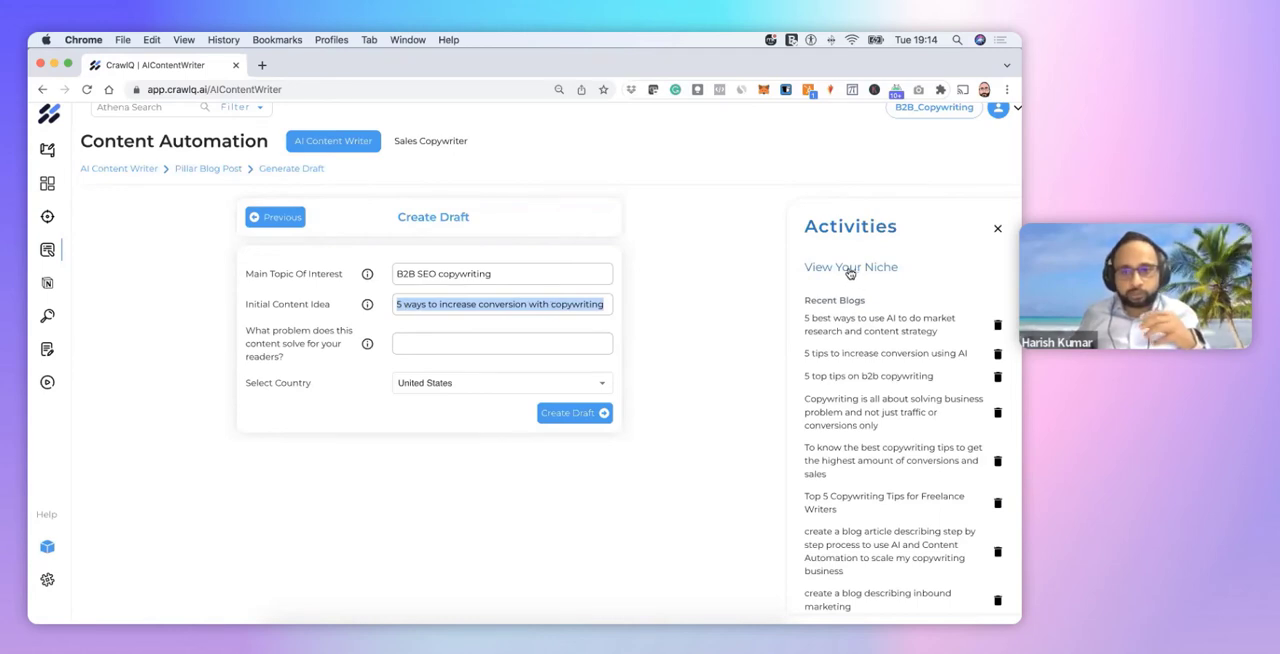
# State the reader problem solved as "helps them to increase conversions for their clients" and create the draft
pyautogui.click(434, 343)
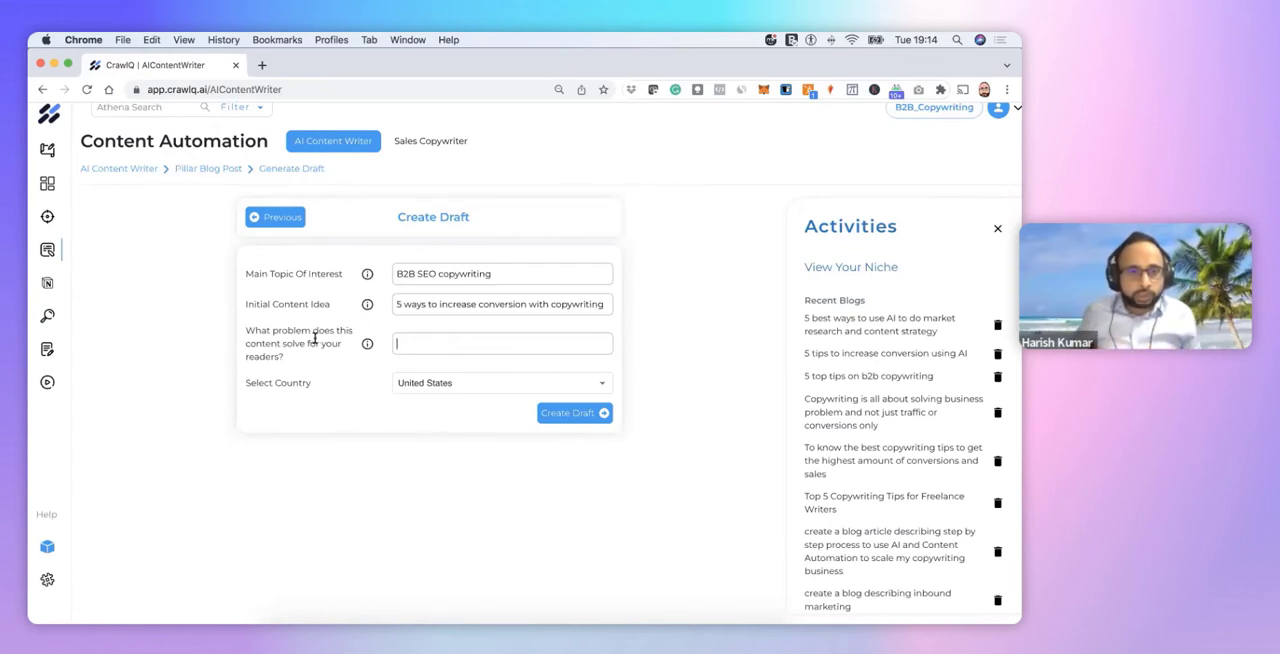
pyautogui.moveTo(367, 345)
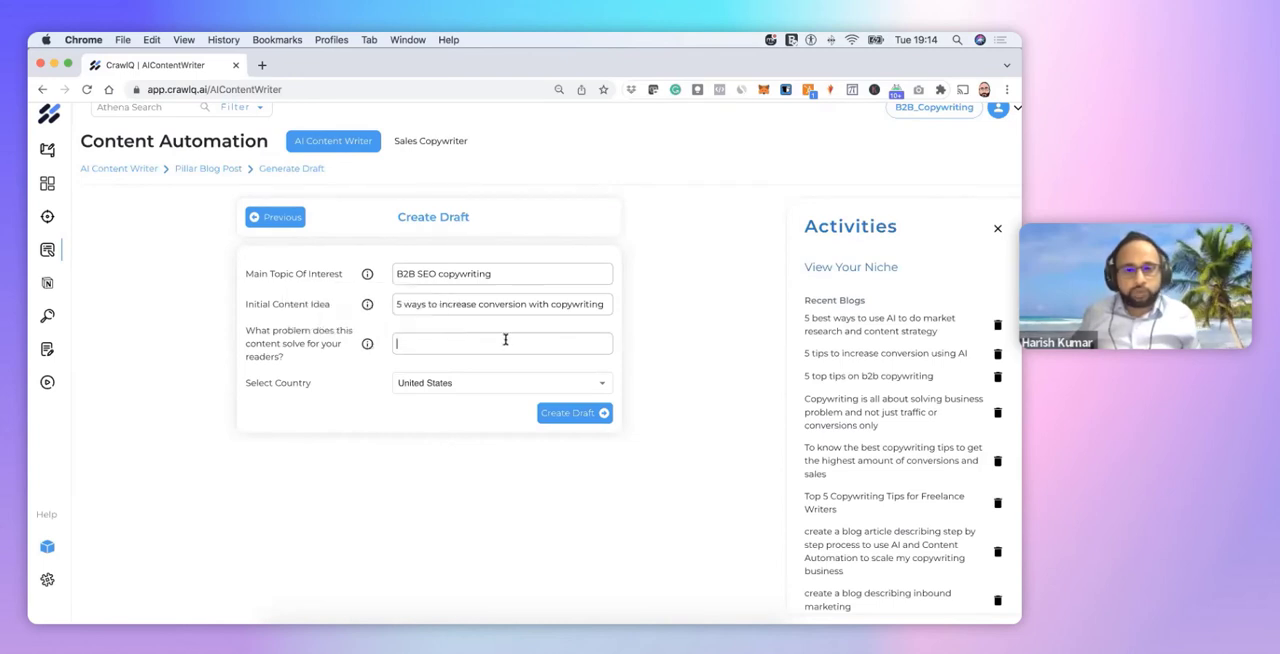
pyautogui.click(455, 341)
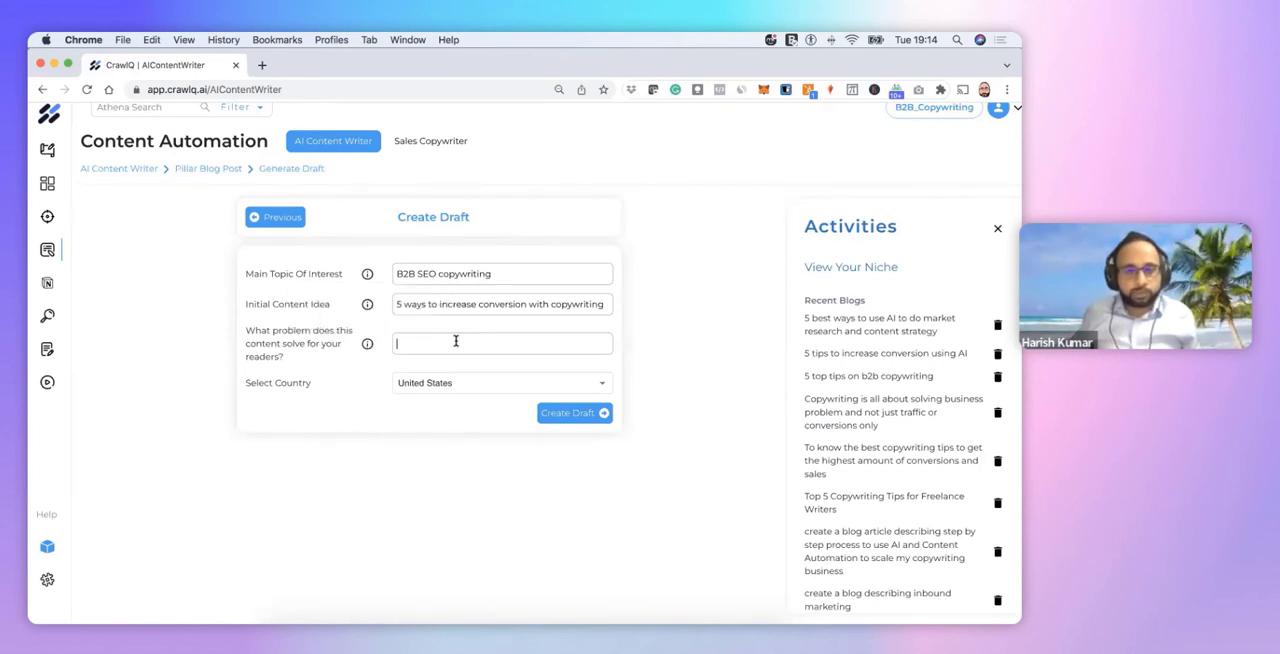
pyautogui.write('helps')
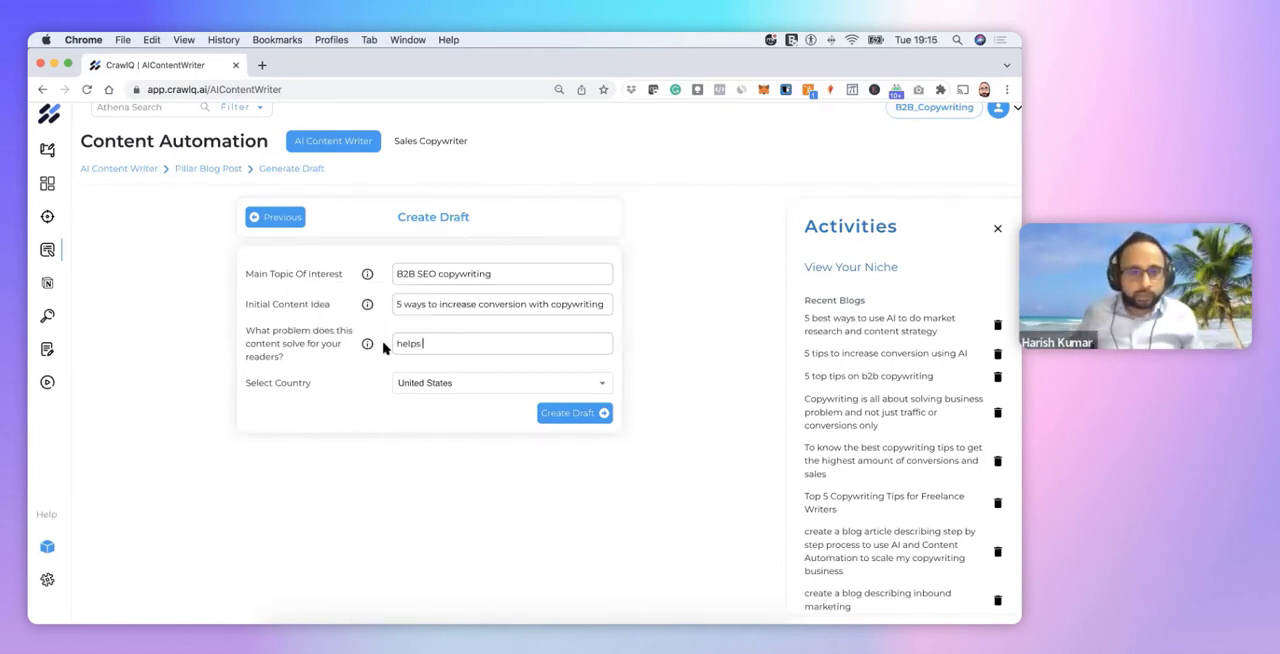
pyautogui.moveTo(368, 346)
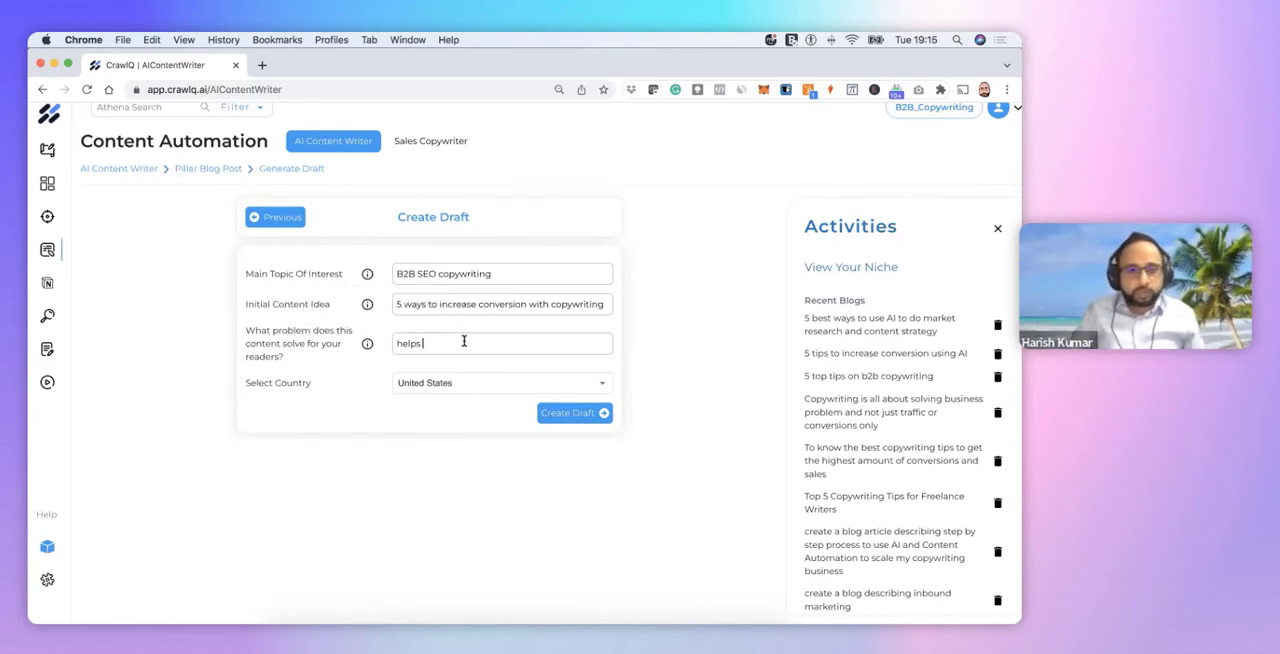
pyautogui.write('them to in')
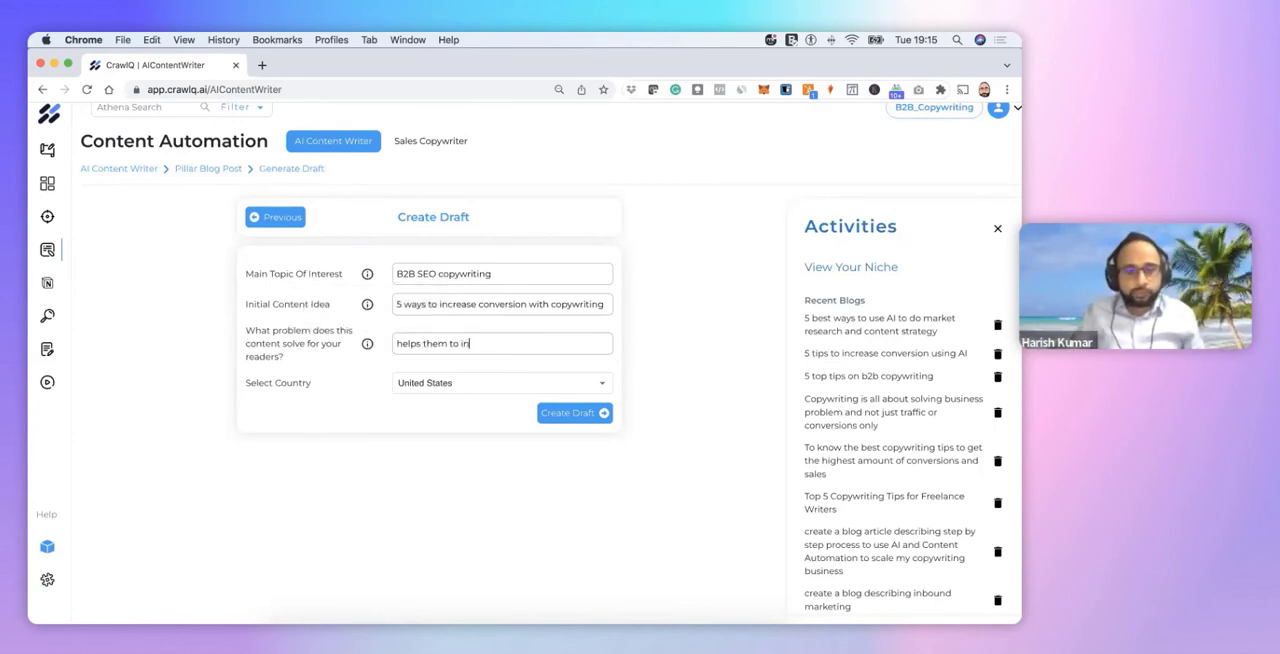
pyautogui.write('crease ')
pyautogui.write('conversions for their')
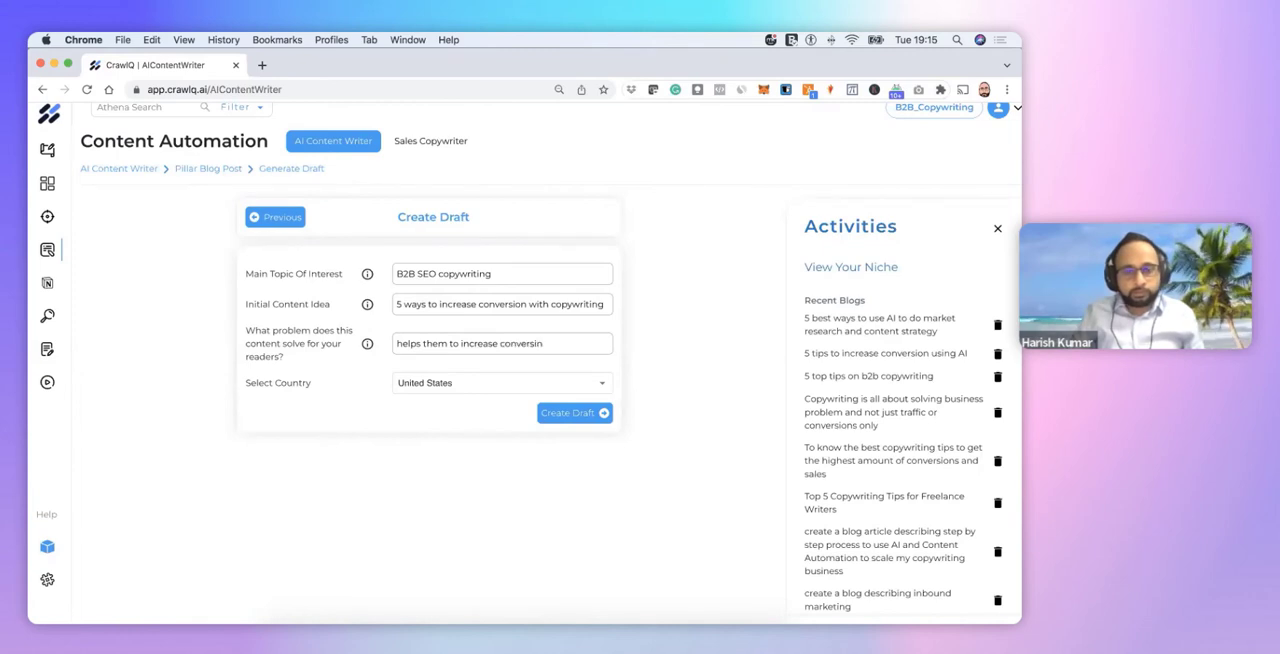
pyautogui.write(' clients')
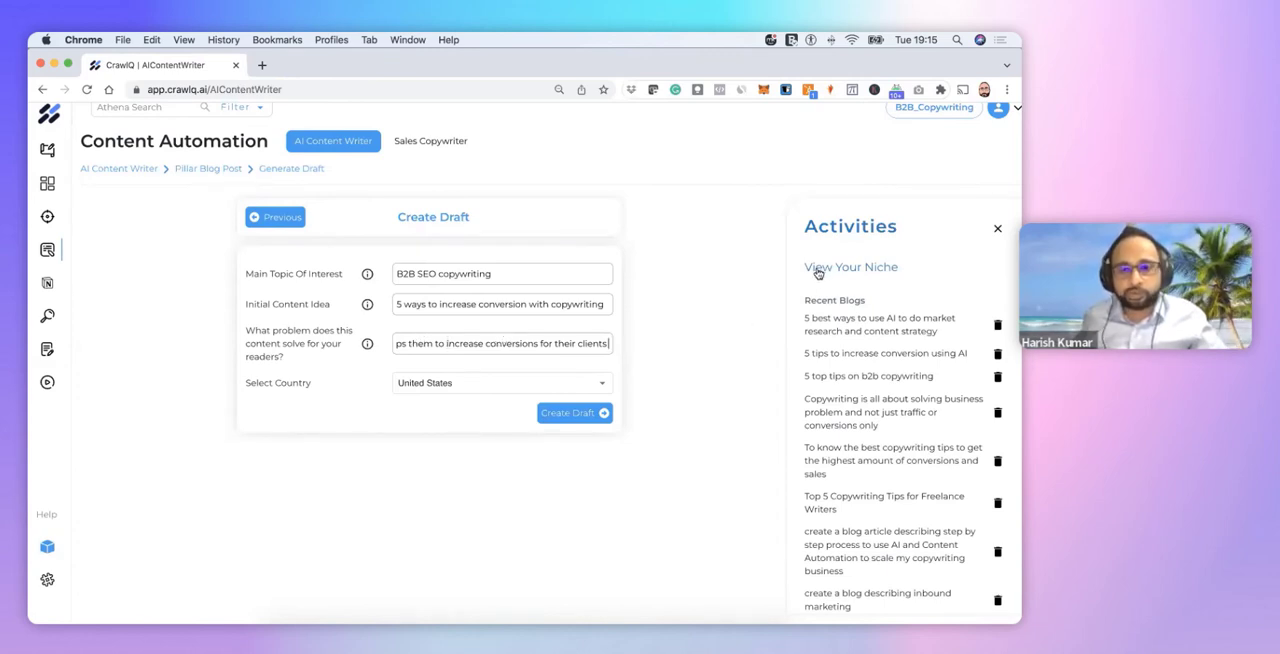
pyautogui.click(561, 414)
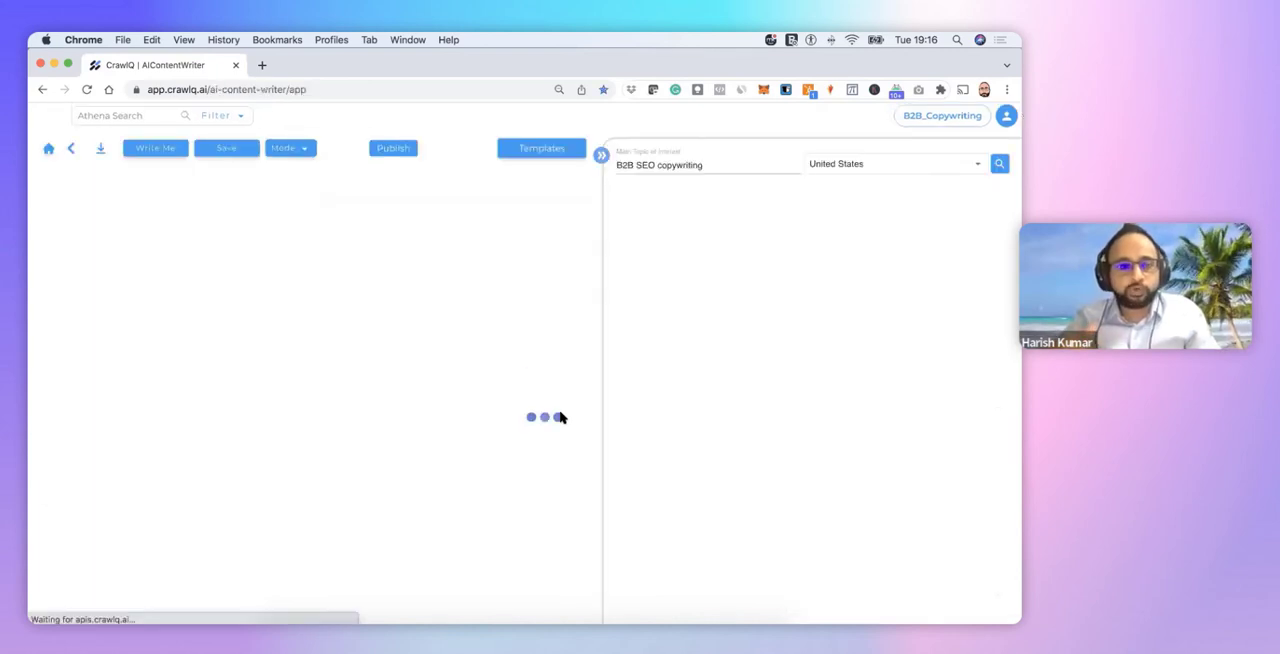
# Look over the generated draft's opening and select the heading "Write 60 Characters Ultimate Guide Pillar Blog Post Title"
pyautogui.scroll(-1, 561, 416)
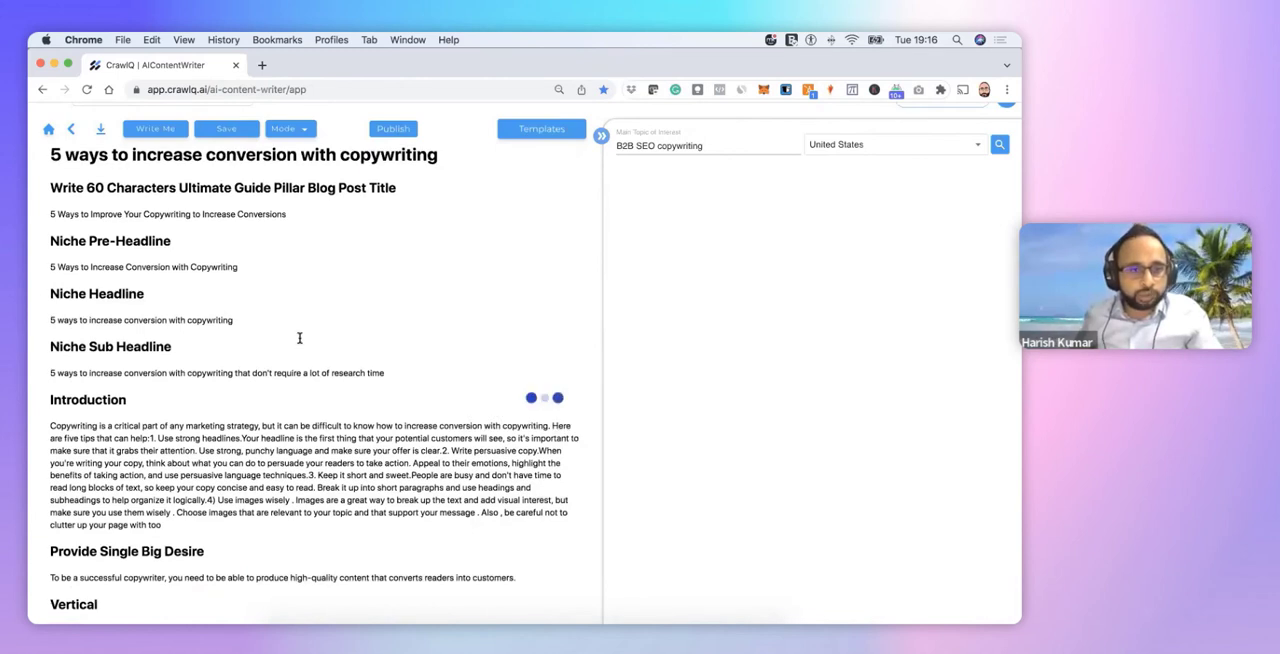
pyautogui.scroll(1, 299, 338)
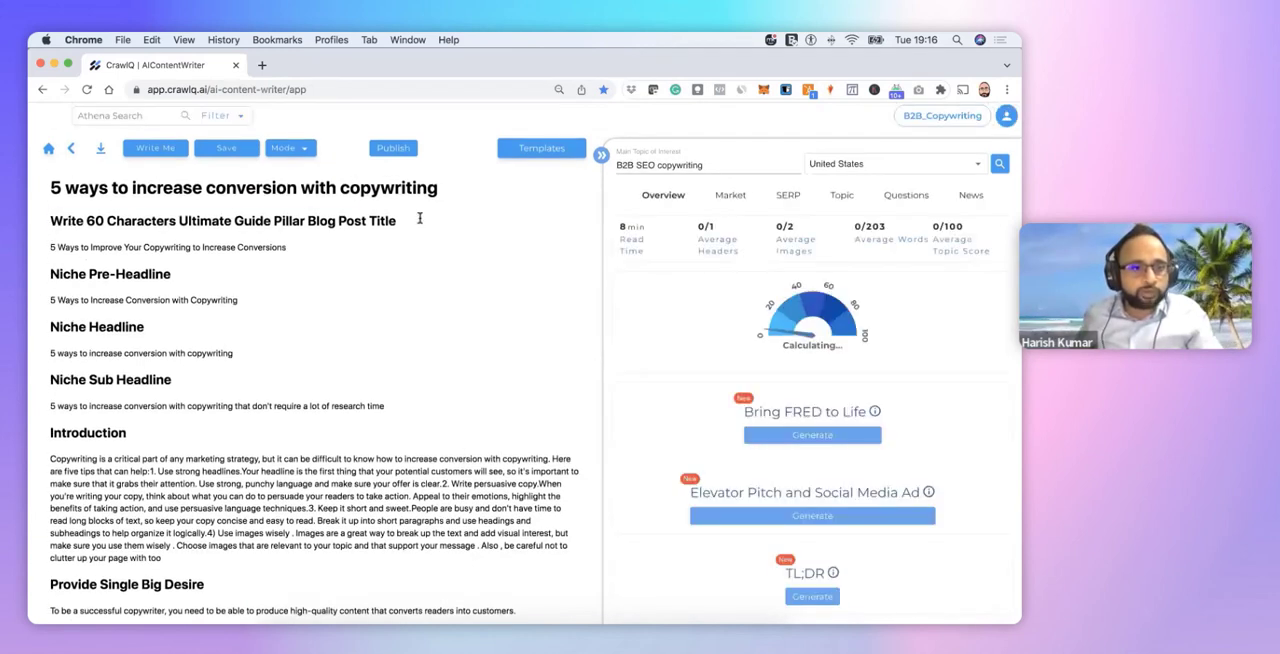
pyautogui.moveTo(420, 219); pyautogui.dragTo(50, 222)
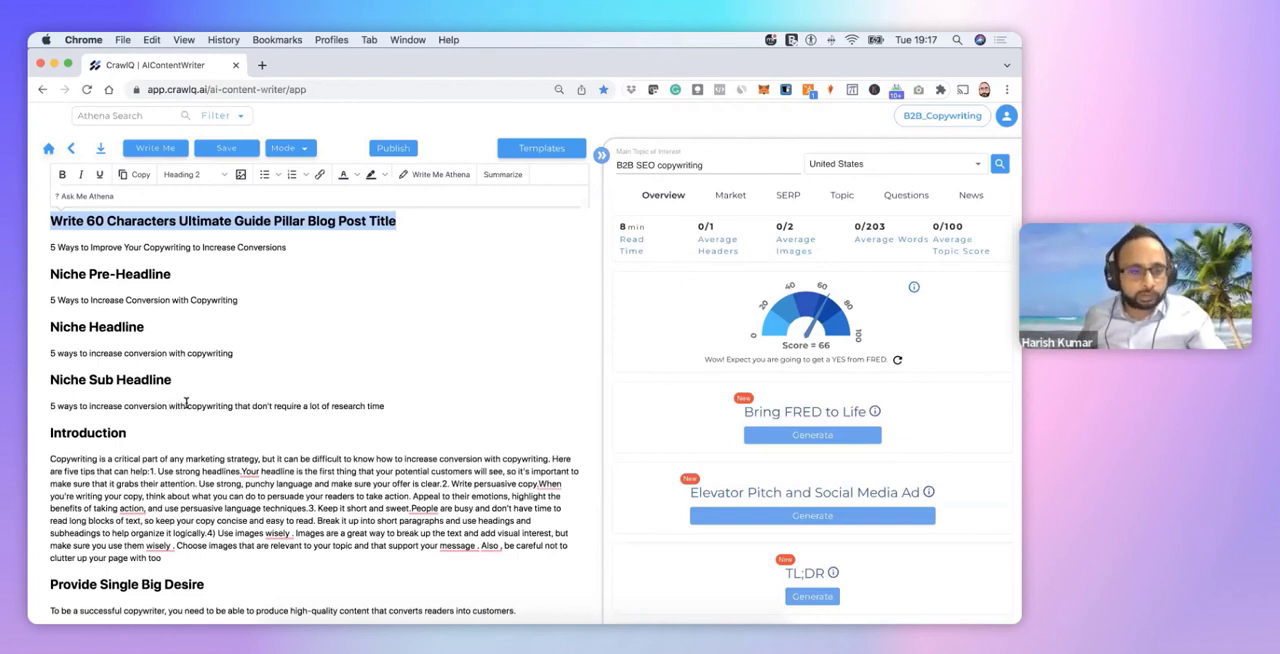
# Read the draft's sections from the niche headlines and introduction through the 8 suggestions for readers new to the topic
pyautogui.scroll(-2, 190, 395)
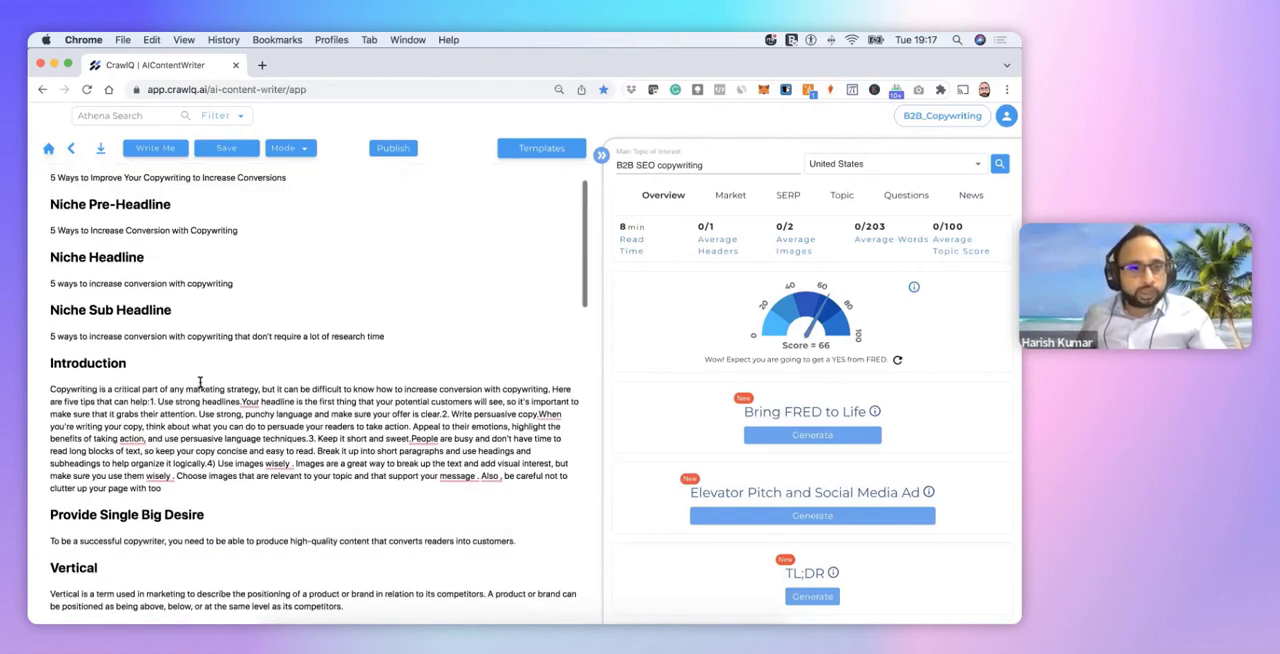
pyautogui.scroll(-1, 200, 382)
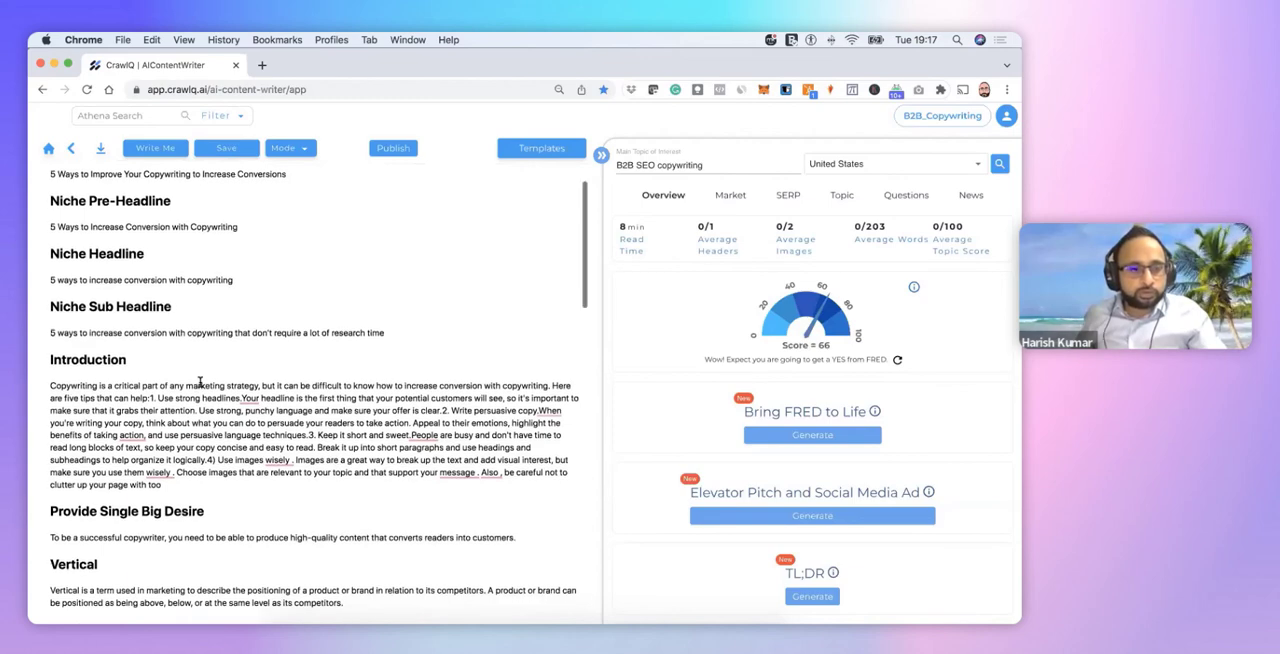
pyautogui.scroll(-3, 200, 382)
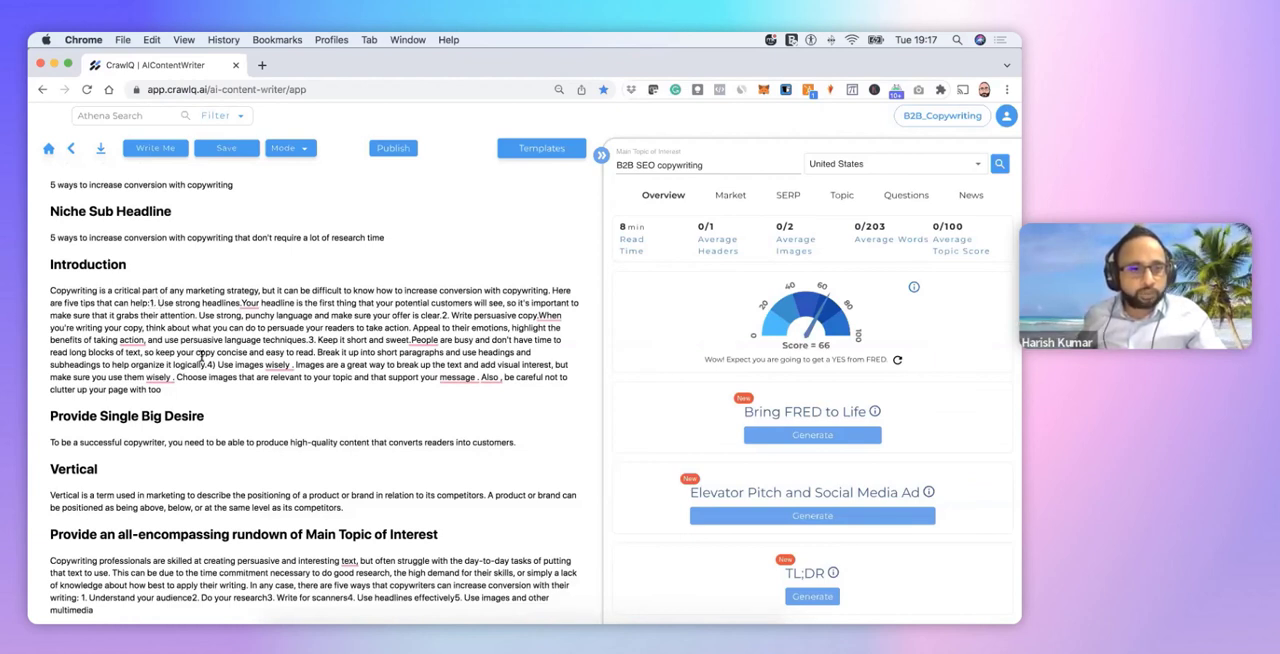
pyautogui.scroll(-2, 201, 356)
pyautogui.scroll(-3, 201, 356)
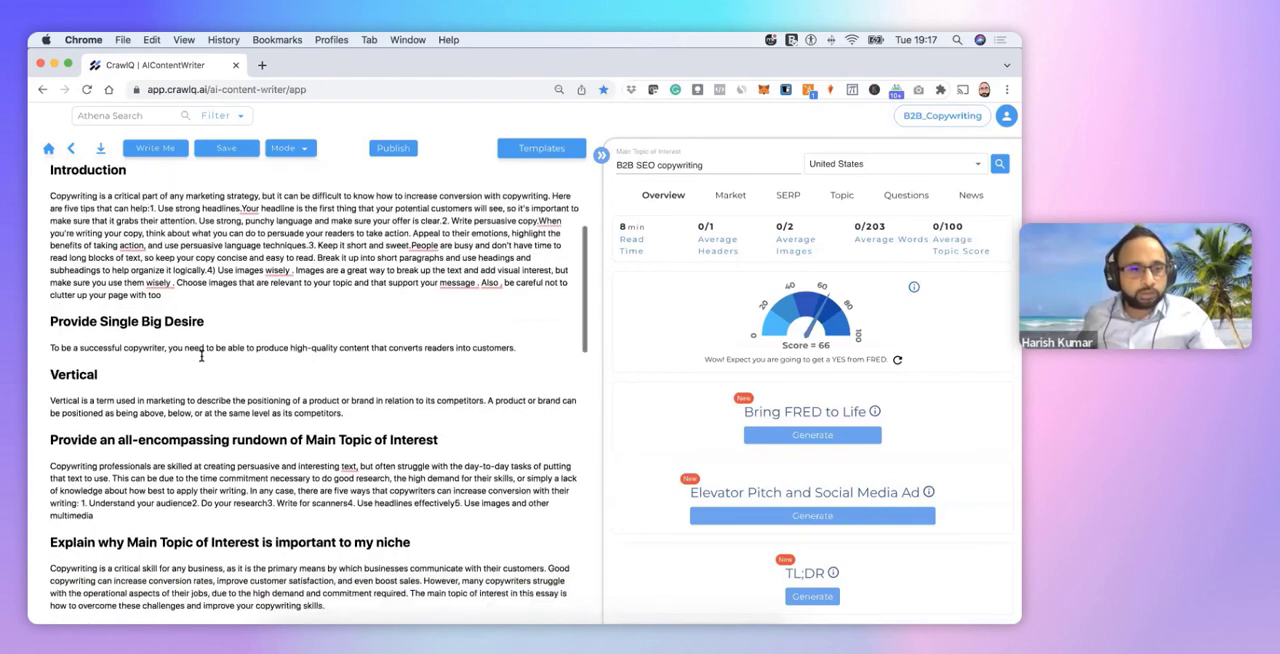
pyautogui.scroll(-1, 108, 393)
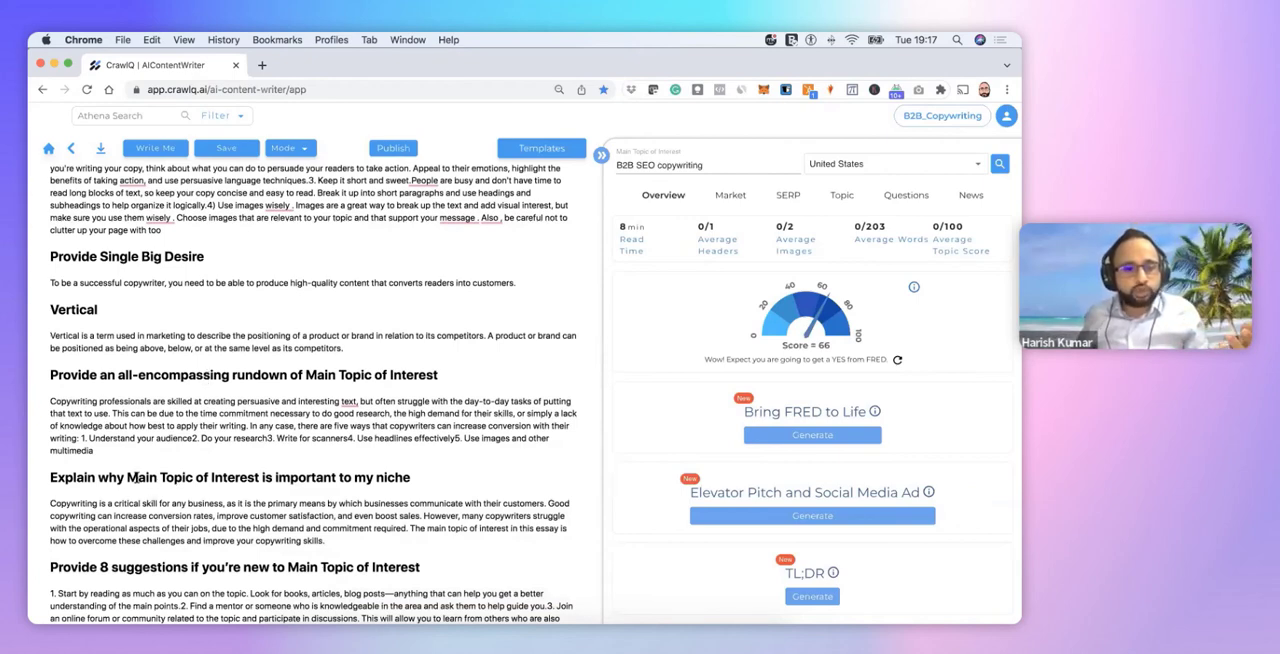
pyautogui.scroll(-1, 169, 463)
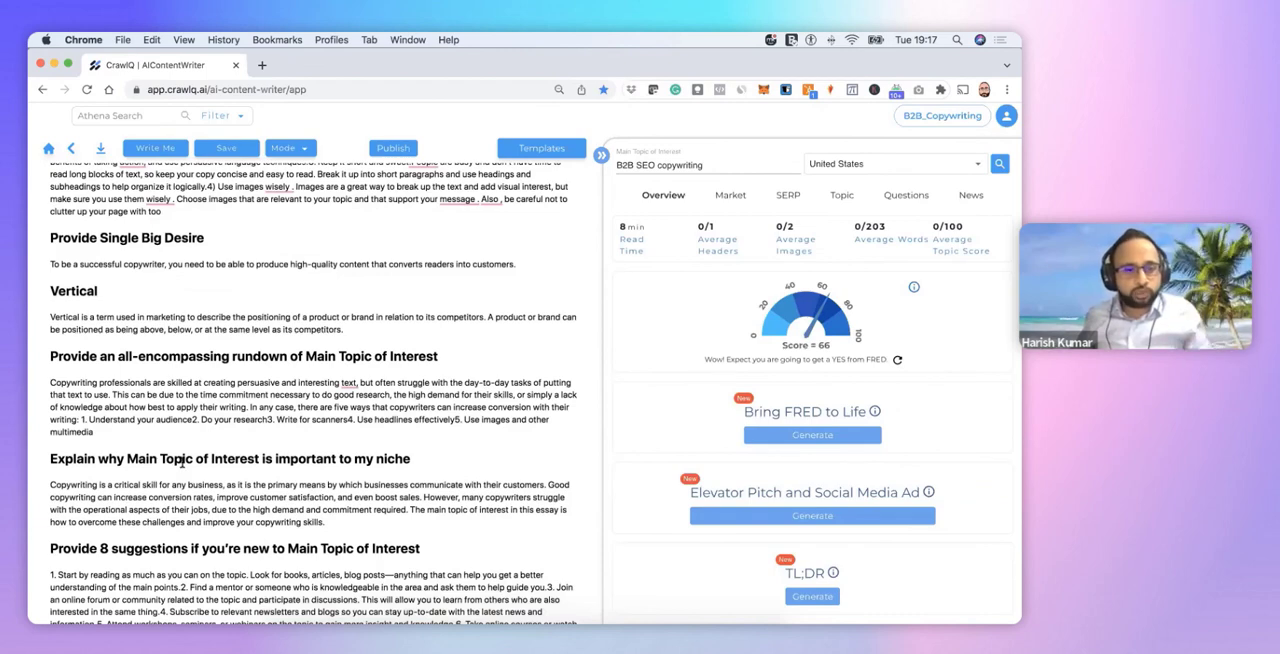
pyautogui.scroll(-2, 182, 462)
pyautogui.scroll(-2, 182, 463)
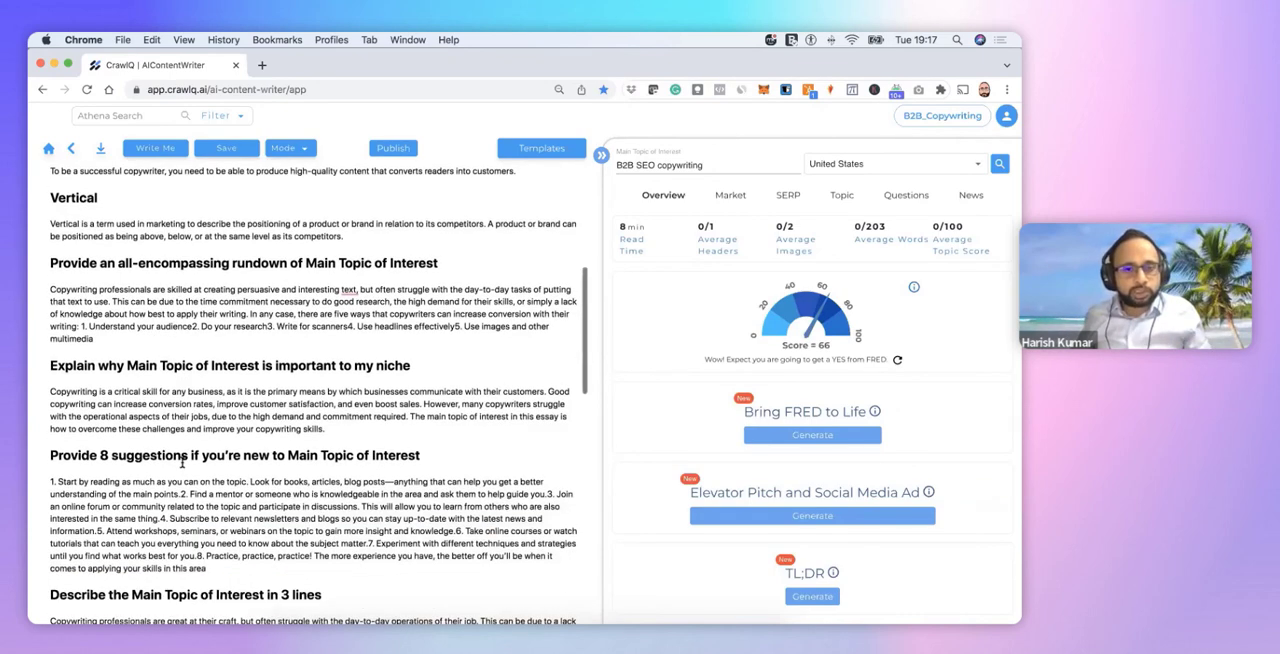
pyautogui.scroll(-2, 182, 462)
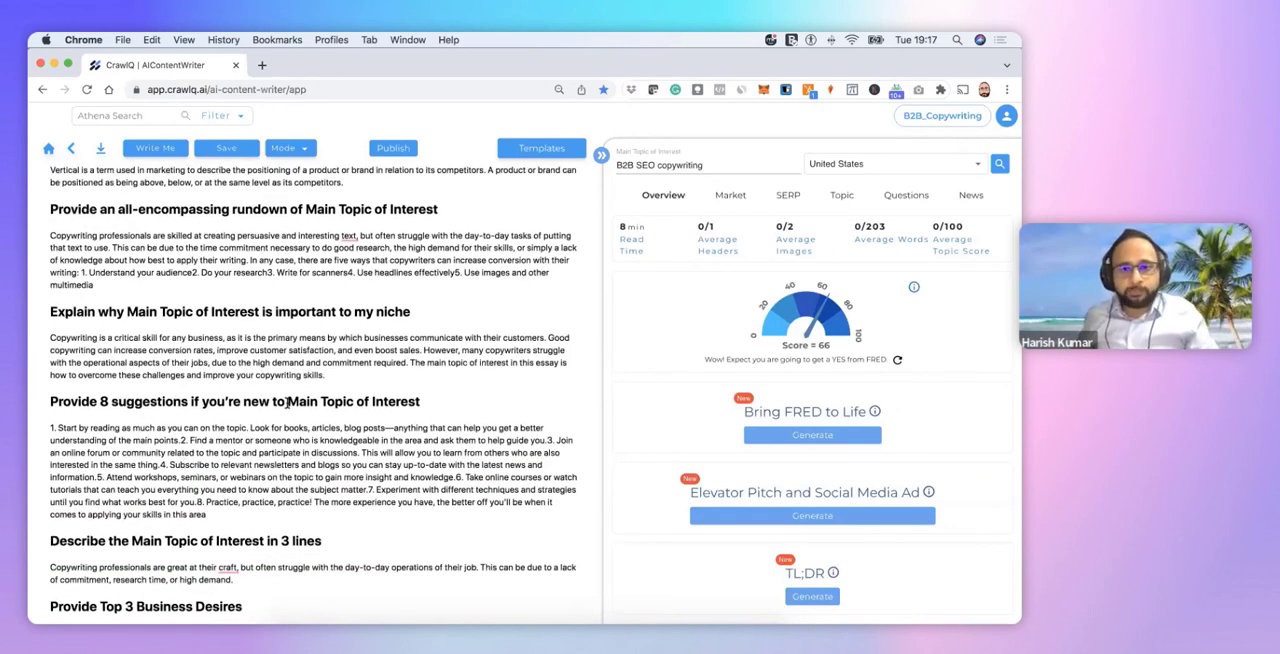
# Insert an empty line below the heading "Explain why Main Topic of Interest is important to my niche"
pyautogui.click(454, 313)
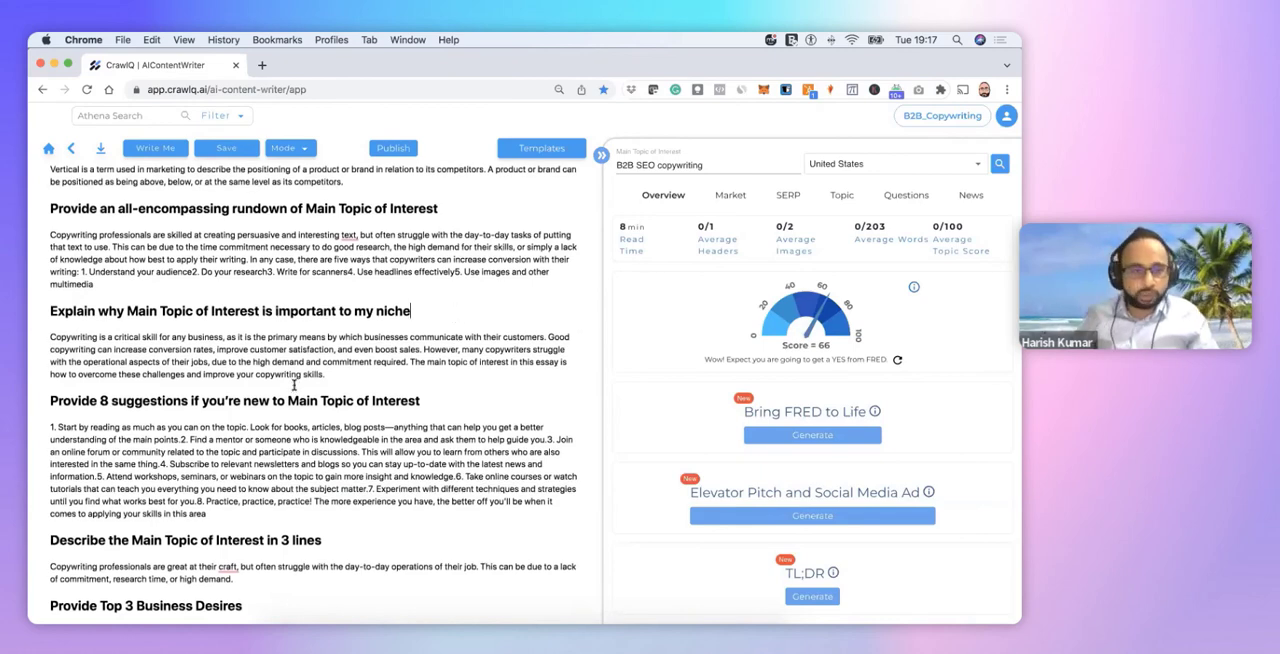
pyautogui.press('Return')
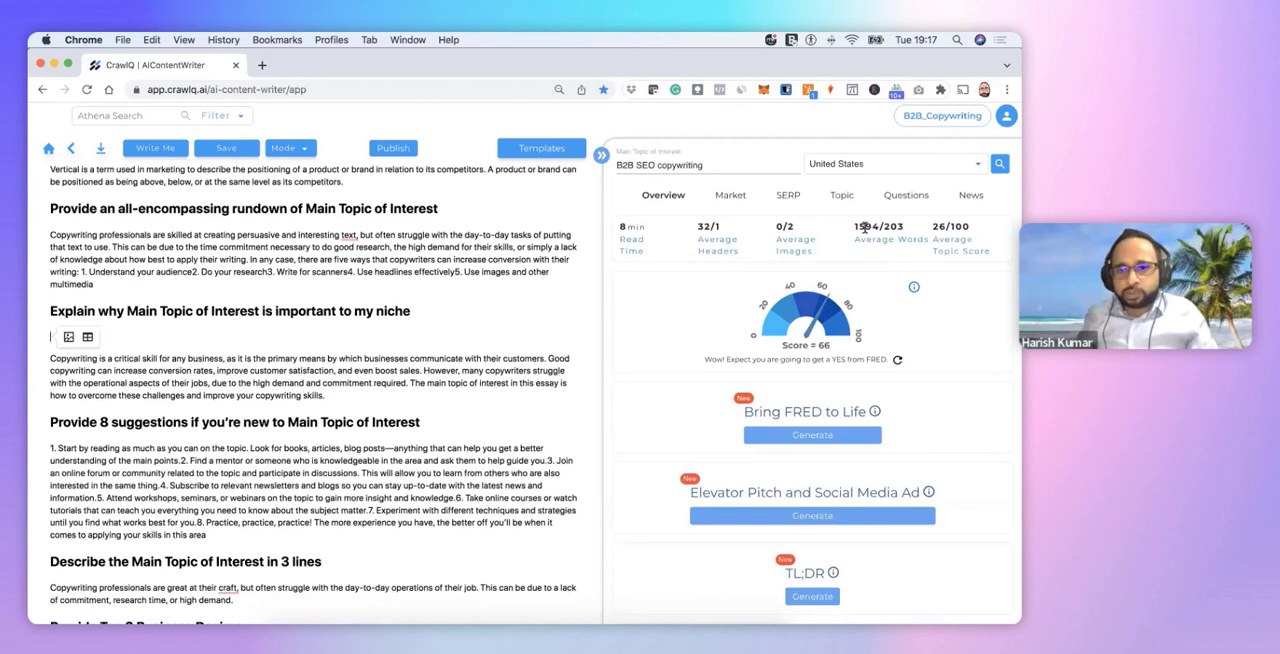
pyautogui.click(489, 310)
# Review the draft's remaining sections down to the conclusion and return to the heading on why the topic matters to the niche
pyautogui.scroll(-5, 489, 310)
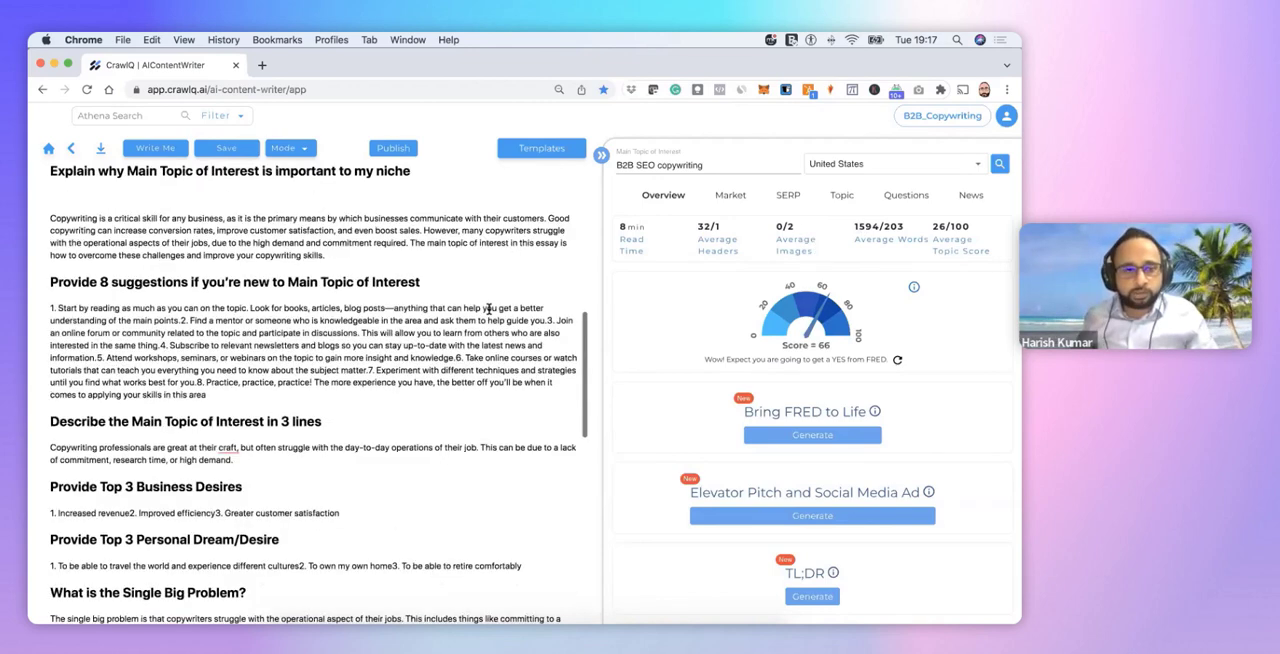
pyautogui.scroll(-3, 489, 309)
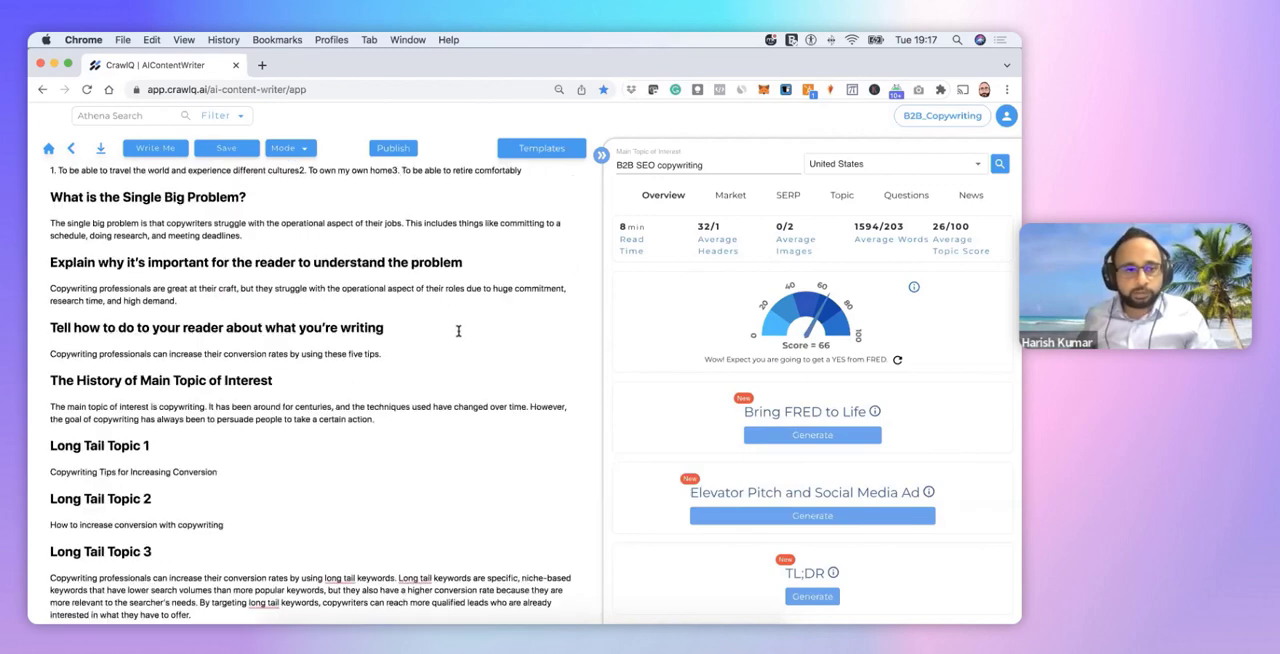
pyautogui.scroll(-5, 458, 331)
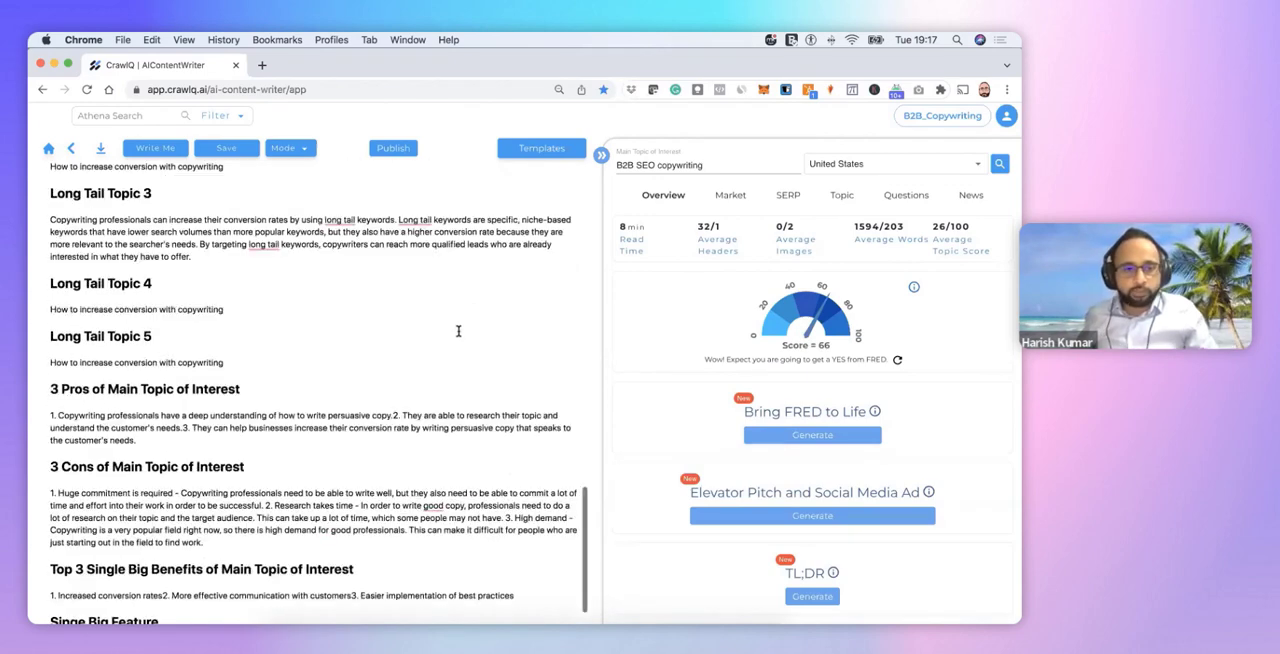
pyautogui.scroll(-6, 458, 331)
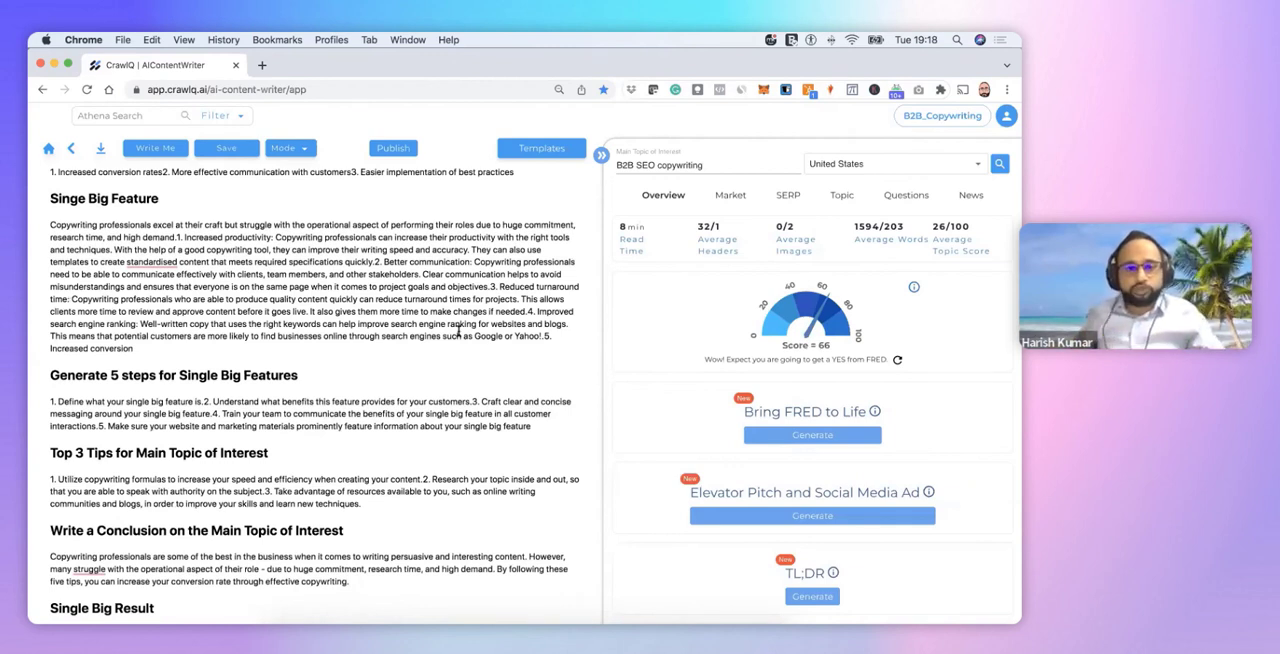
pyautogui.scroll(8, 480, 324)
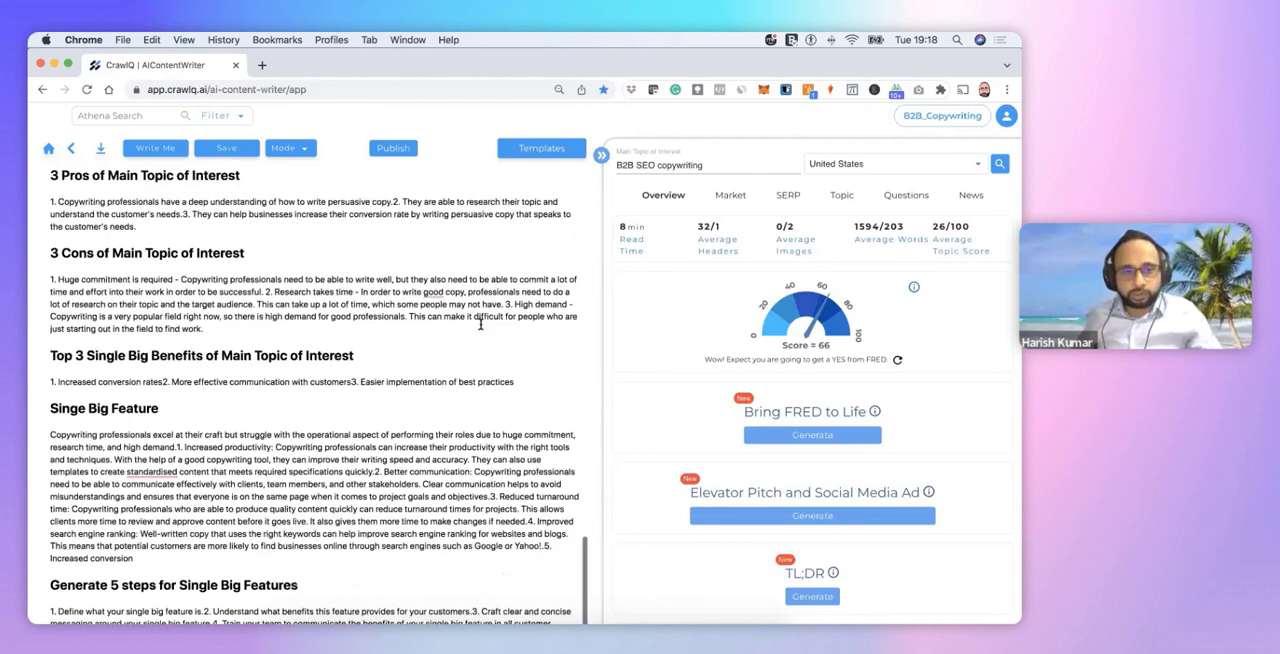
pyautogui.scroll(10, 480, 324)
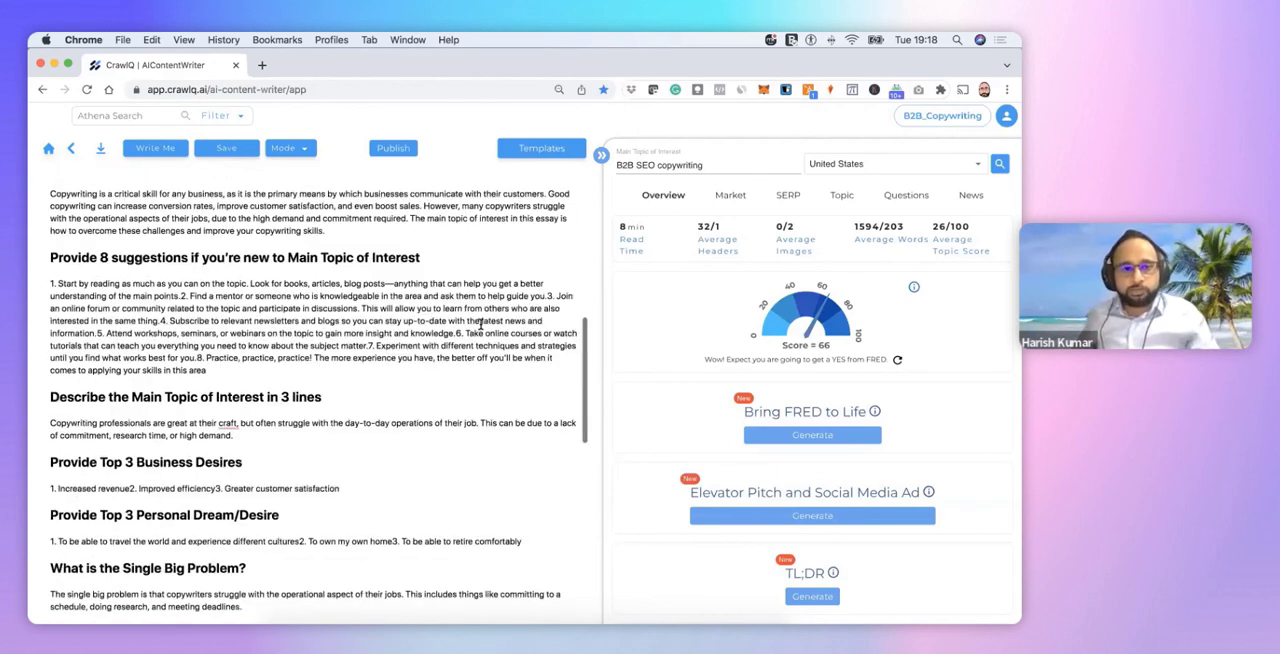
pyautogui.scroll(1, 481, 324)
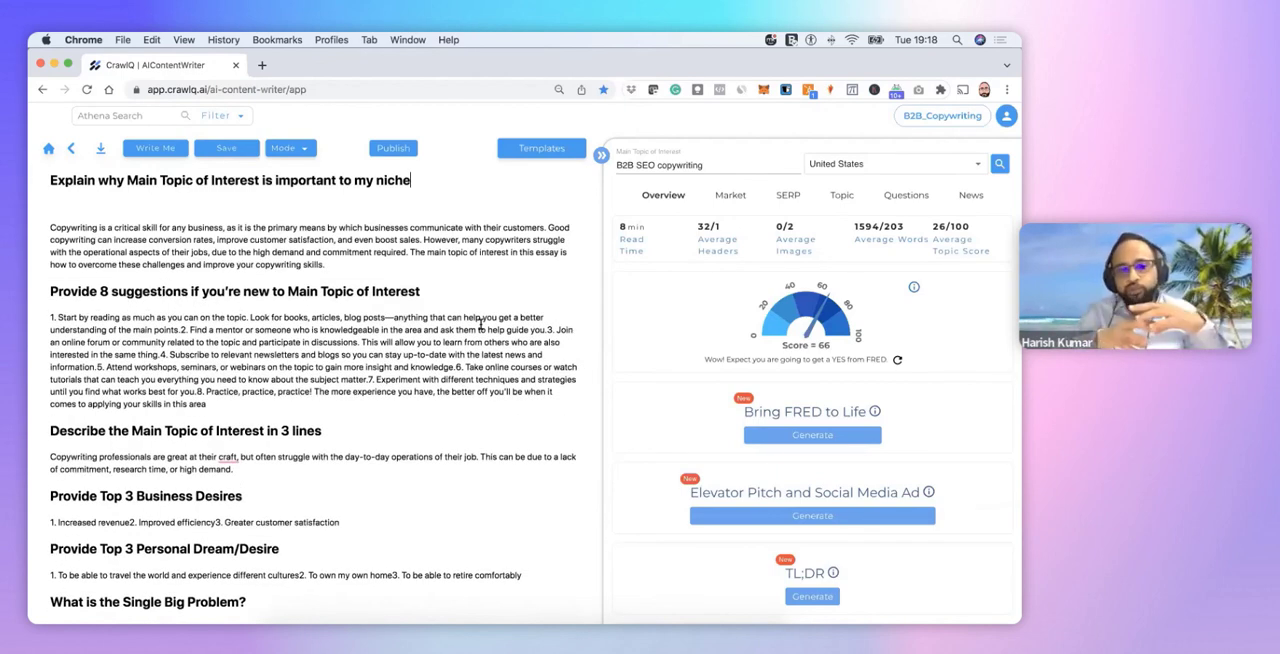